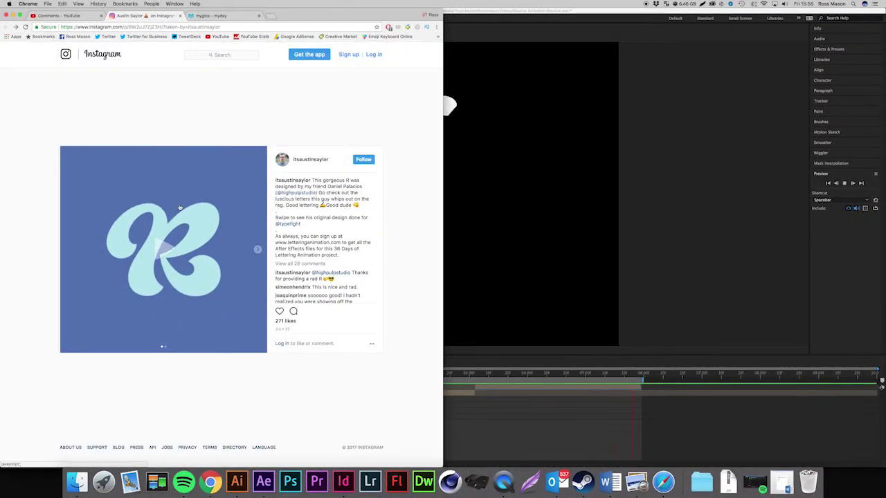
Play the reference R lettering video on the Instagram post, then return to After Effects.
left_click(165, 250)
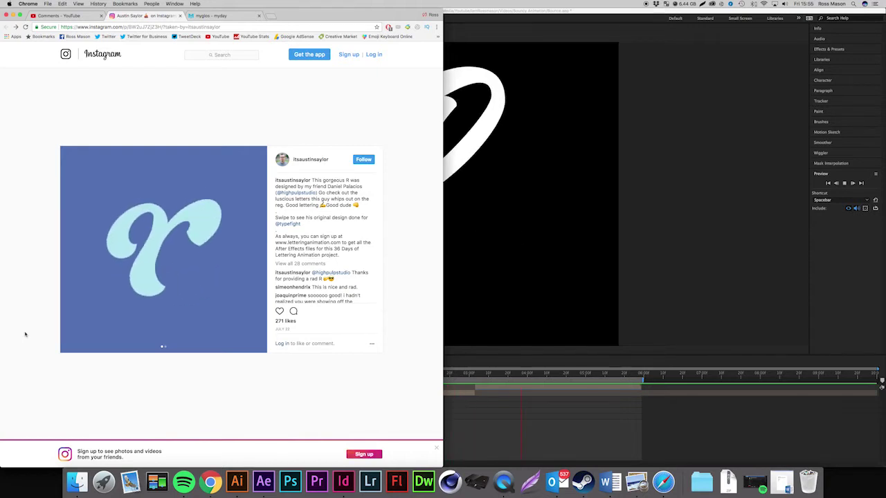
left_click(533, 406)
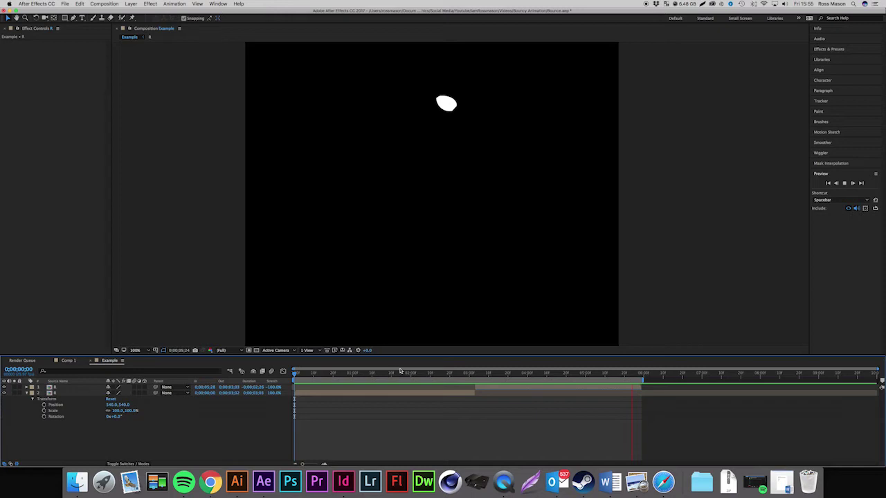
Create Comp 2 at 1080×1080, 29.97 fps, 10 seconds long, with time at 0;00;03;20.
key("space")
left_click_drag(480, 376, 488, 375)
left_click(102, 3)
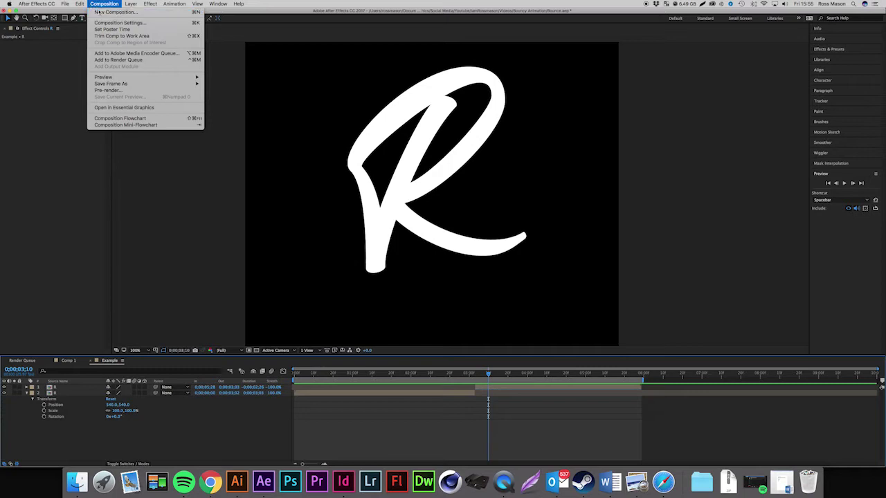
left_click(99, 12)
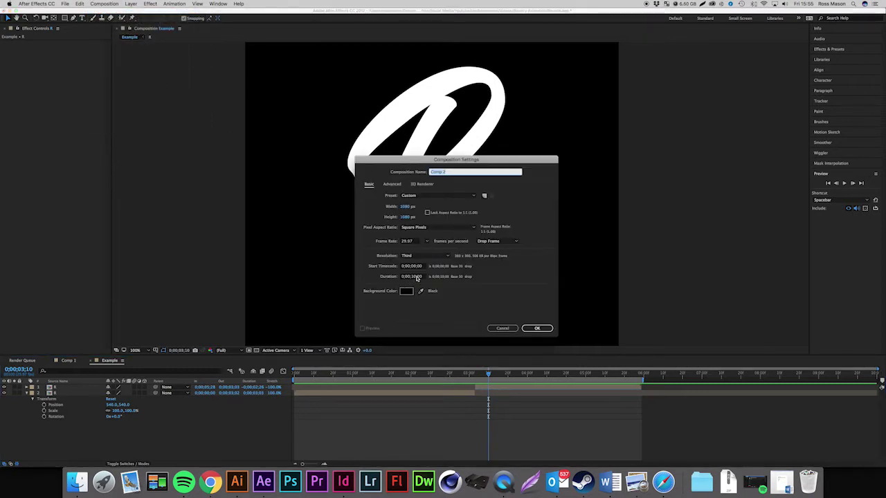
left_click(534, 328)
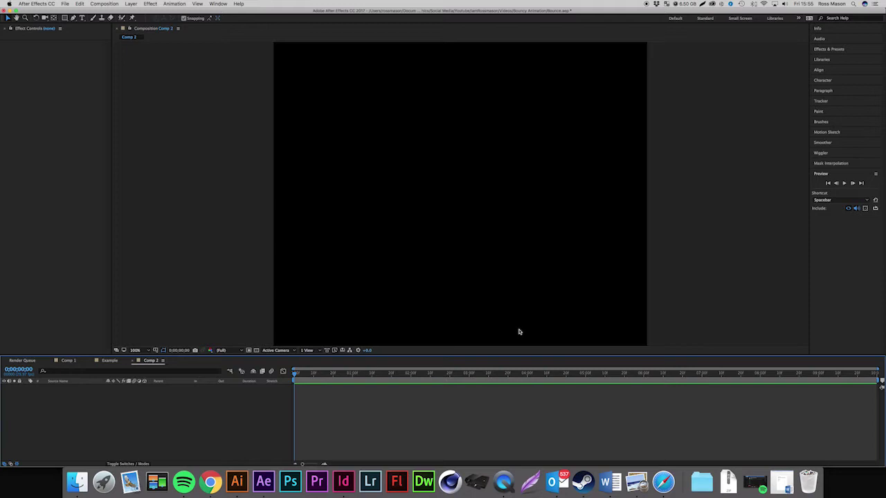
left_click(508, 375)
Import Example.ai with Import As set to Composition - Retain Layer Sizes.
left_click(64, 4)
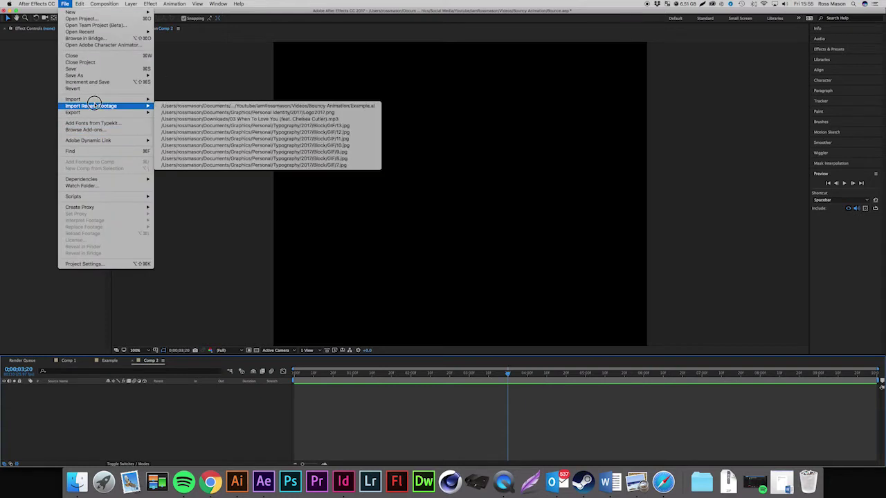
mouse_move(89, 99)
left_click(172, 100)
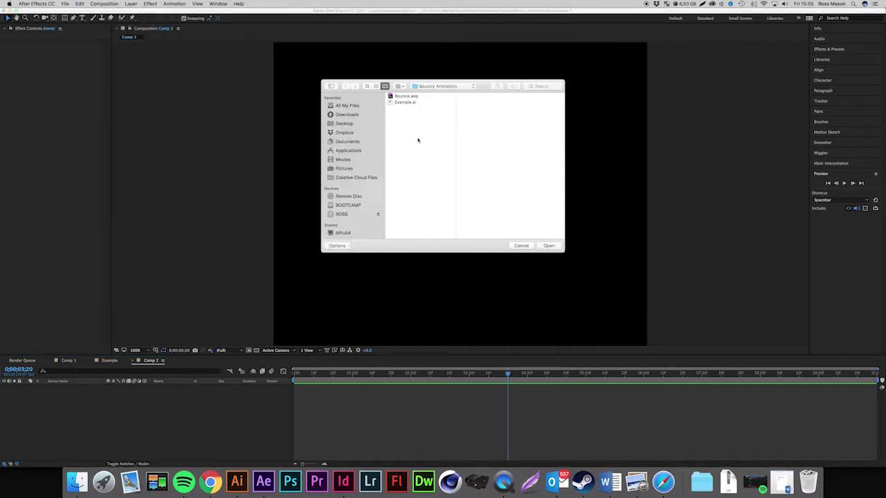
left_click(404, 101)
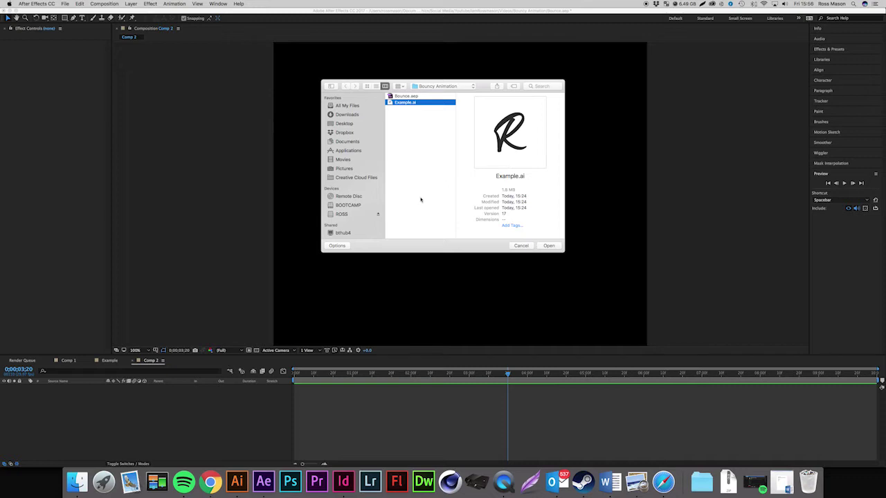
left_click(339, 245)
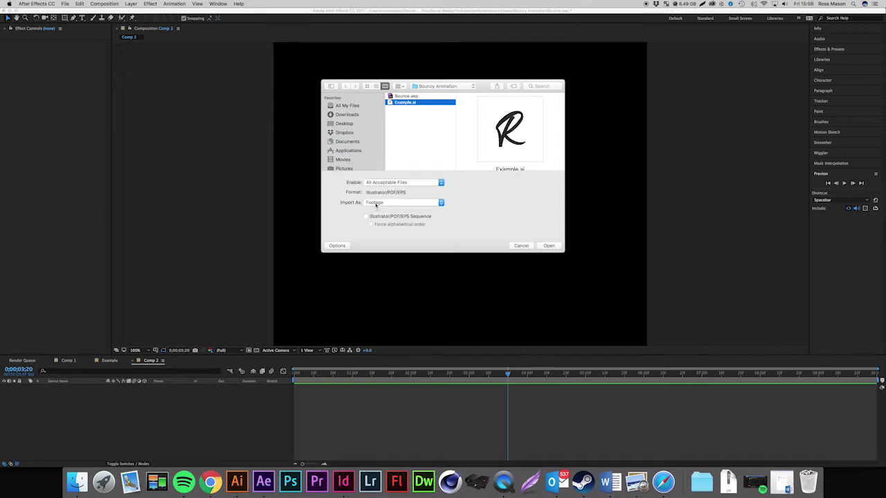
left_click(376, 203)
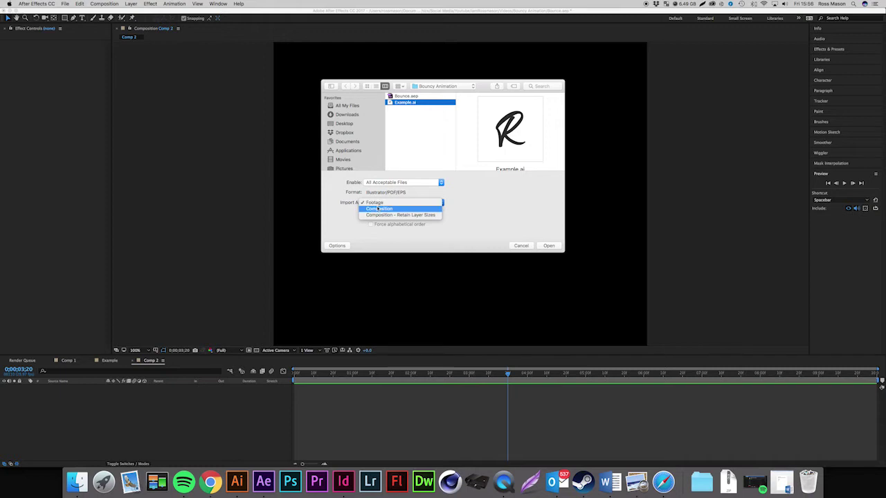
left_click(376, 215)
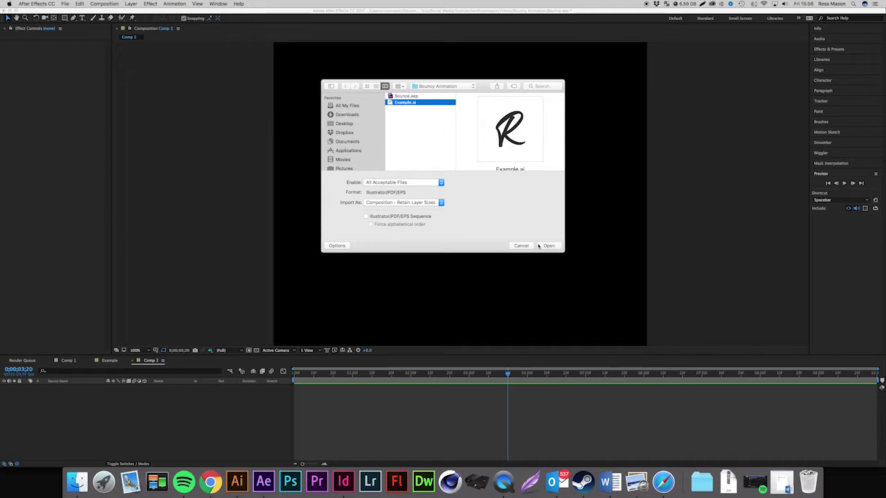
left_click(544, 246)
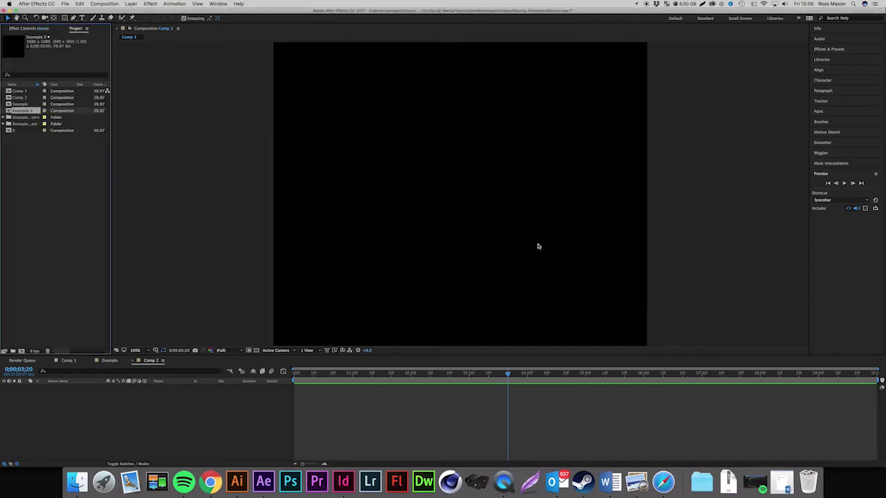
In Example 2, create shapes from the three vector layers and delete the original layers.
double_click(30, 112)
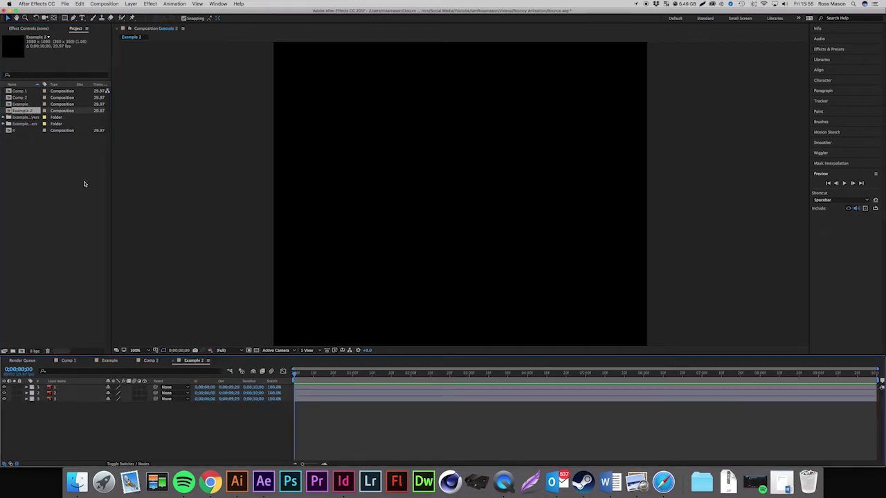
key("super+a")
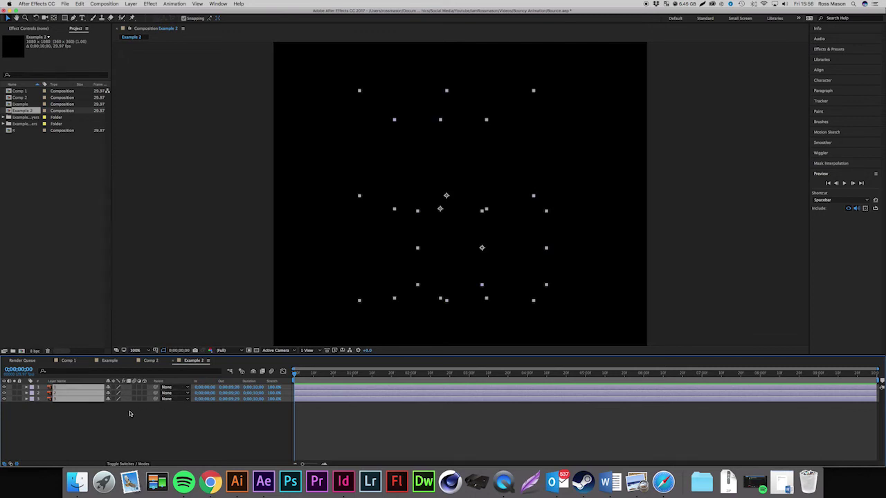
left_click(110, 422)
left_click_drag(84, 424, 68, 381)
right_click(78, 391)
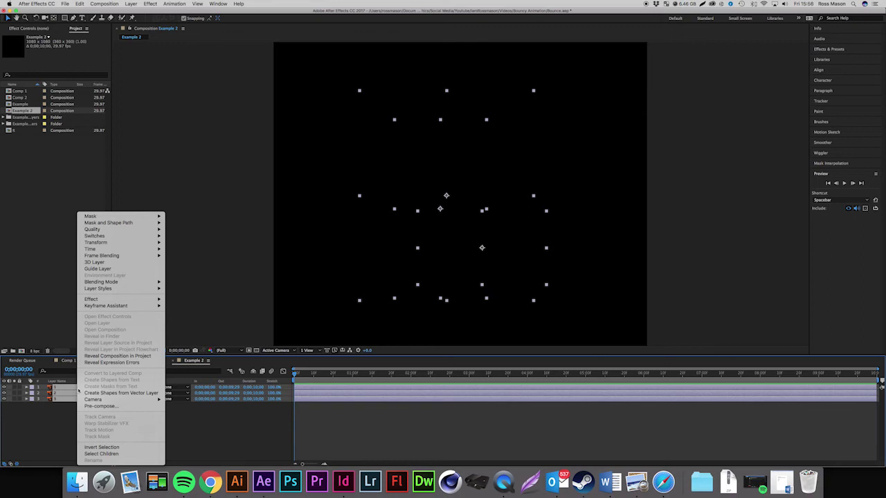
left_click(90, 393)
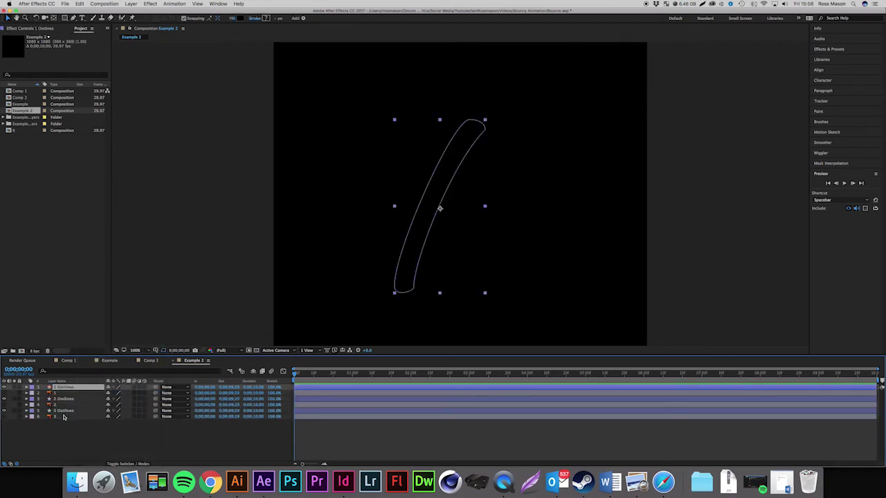
left_click(64, 418)
left_click(64, 408, "super")
left_click(64, 395, "super")
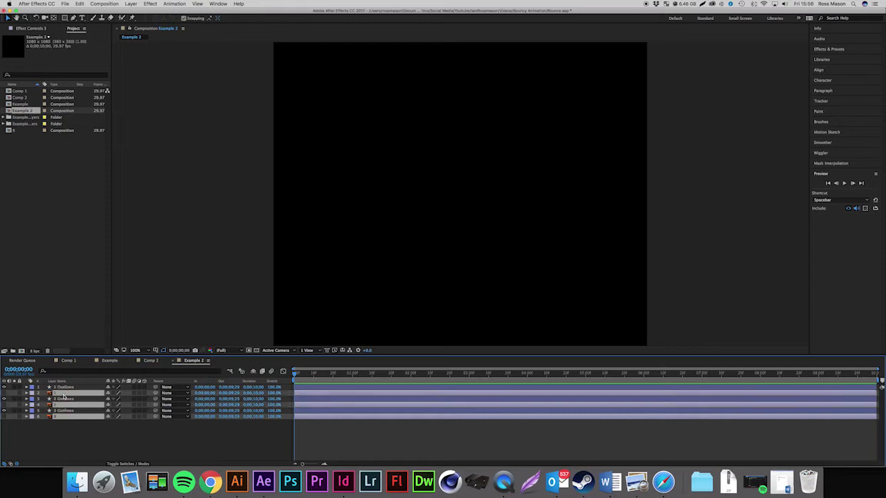
key("Delete")
Set the fill colour of the three Outlines shape layers to white.
left_click_drag(65, 422, 47, 390)
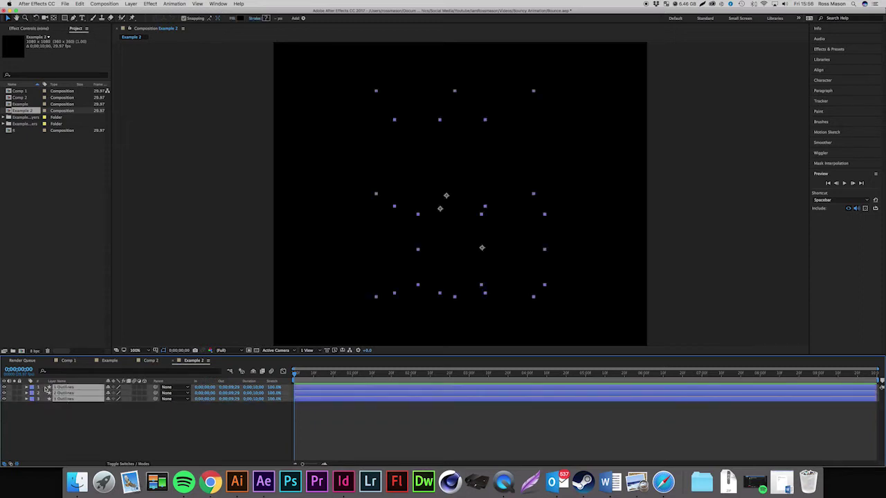
left_click(242, 18)
left_click_drag(183, 249, 148, 214)
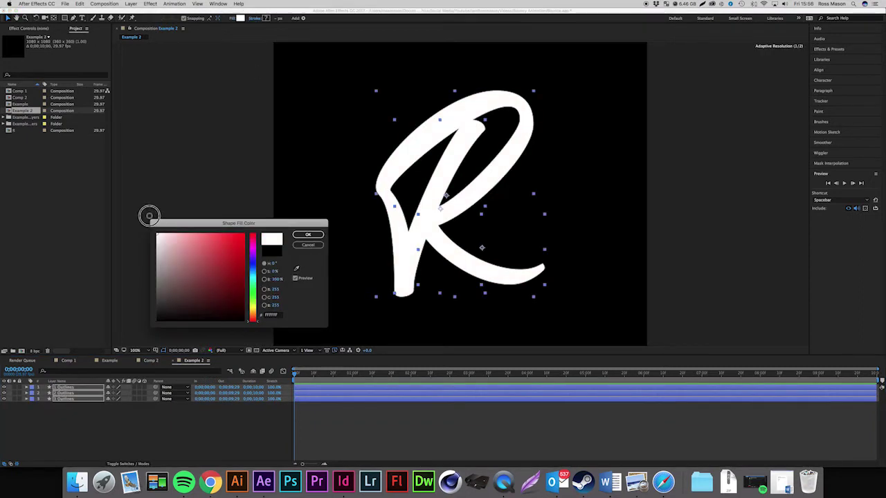
key("Return")
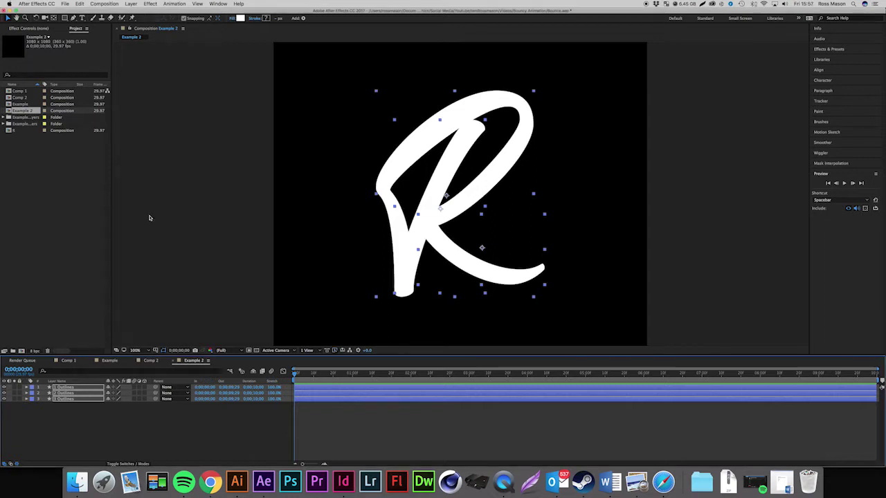
left_click(142, 409)
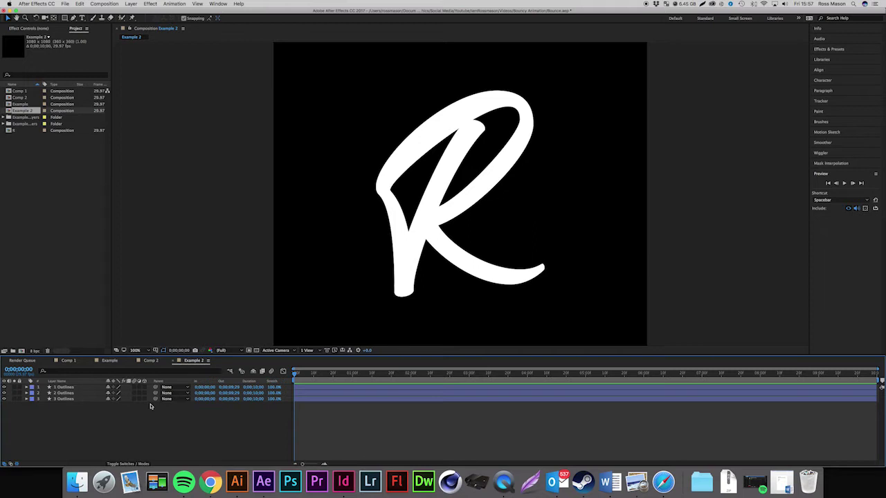
Preview the R animation, stop it, and activate the Puppet tool with Cmd+P.
key("space")
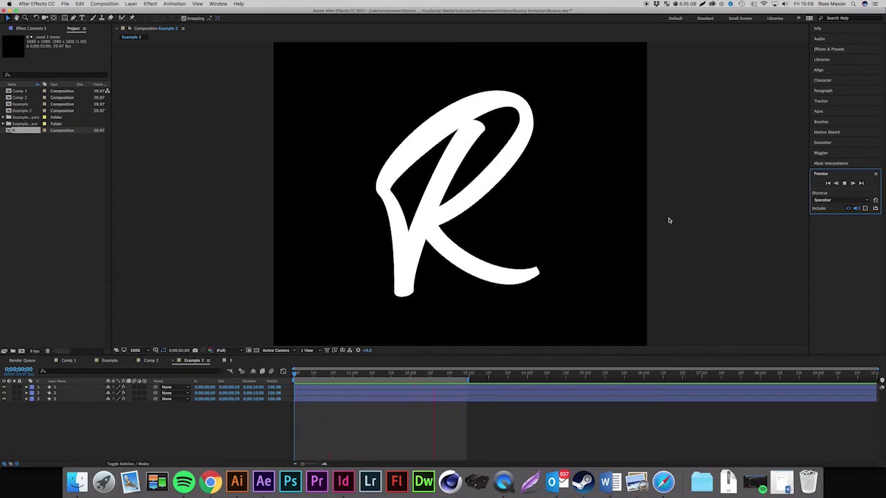
key("space")
key("super+p")
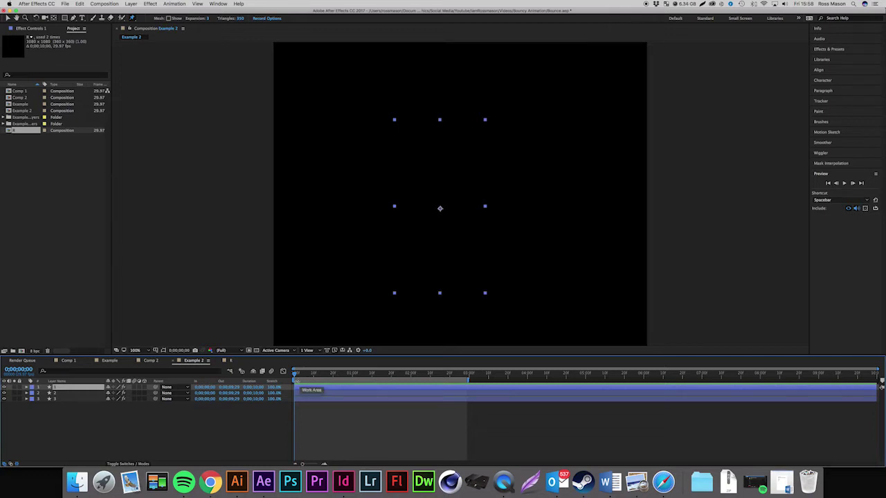
Switch to the Puppet Pin tool and pin the top and bottom ends of the first stroke.
left_click(135, 17)
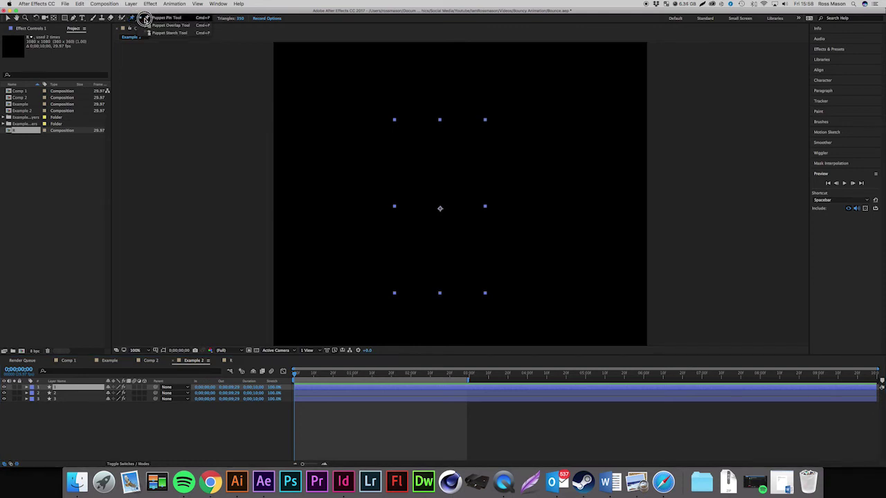
left_click(156, 18)
mouse_move(377, 376)
left_mouse_down()
mouse_move(395, 376)
mouse_move(340, 387)
left_mouse_up()
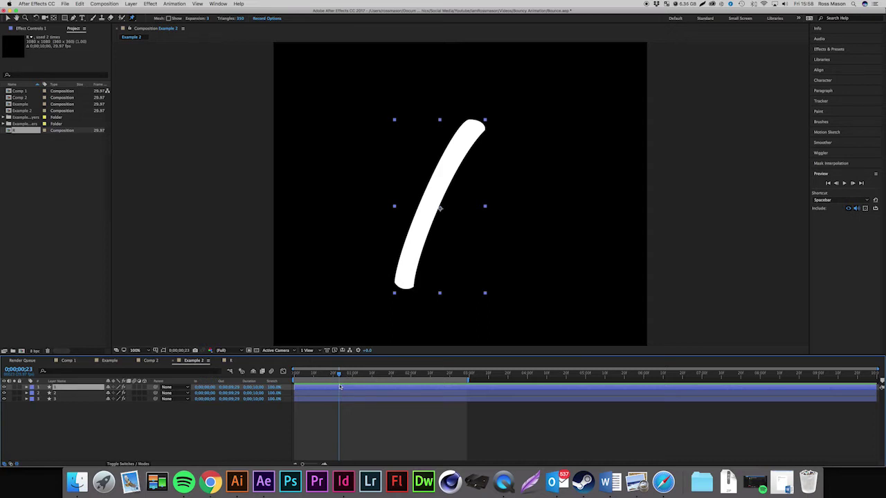
left_click(473, 125)
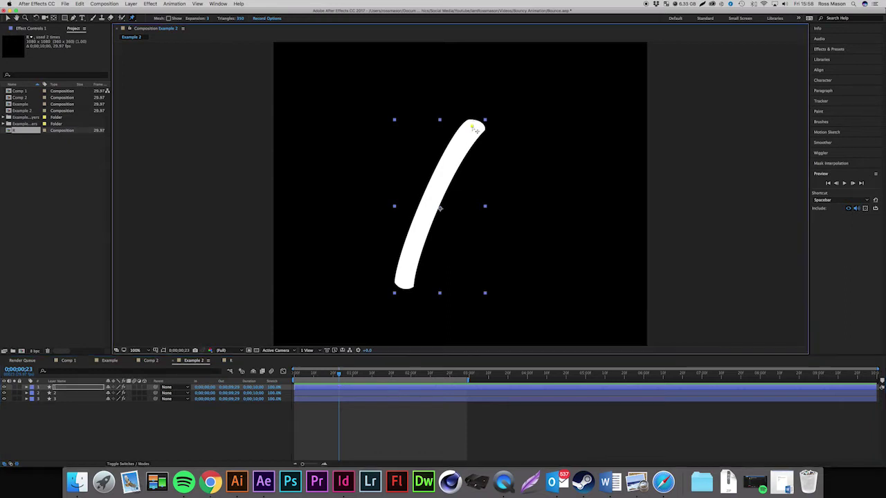
left_click(403, 285)
left_click(349, 391)
key("Page_Down")
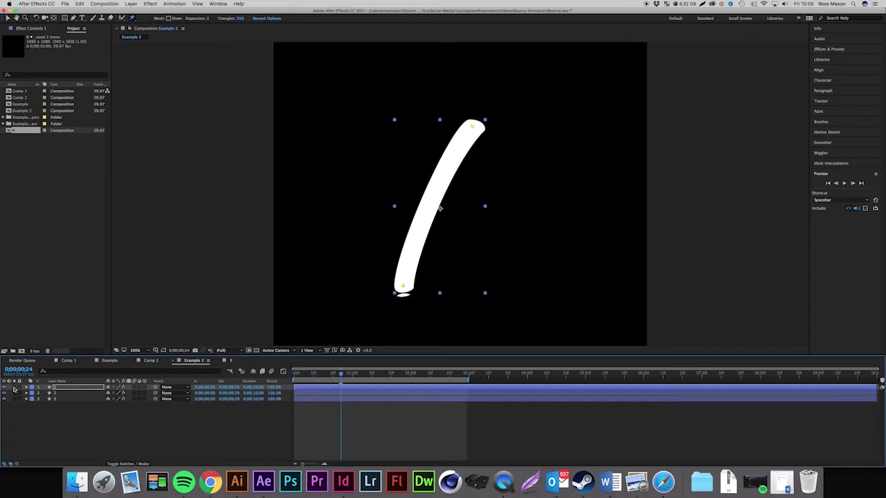
Solo layer 1, adjust the bottom pin at 0;00;02;06, and scrub to check the draw-on.
left_click(14, 389)
left_click_drag(341, 374, 420, 378)
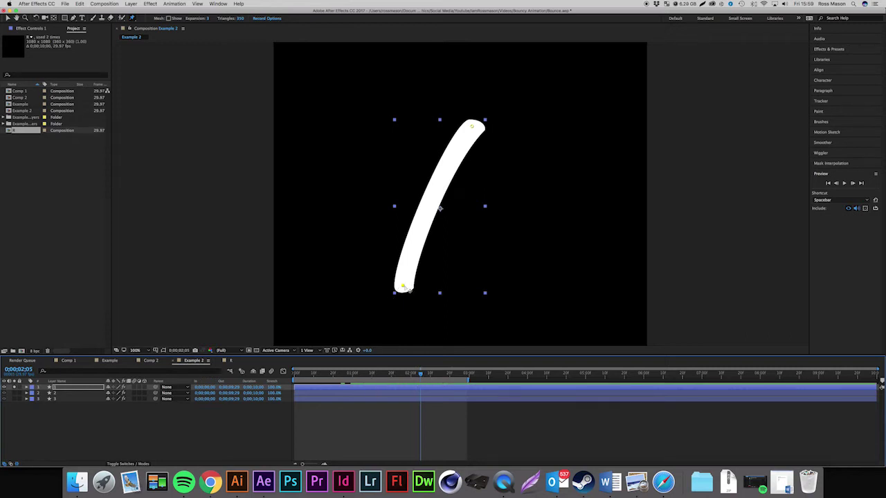
mouse_move(407, 289)
left_mouse_down()
mouse_move(401, 284)
mouse_move(409, 300)
mouse_move(367, 312)
mouse_move(468, 311)
mouse_move(436, 249)
mouse_move(447, 291)
mouse_move(409, 279)
left_mouse_up()
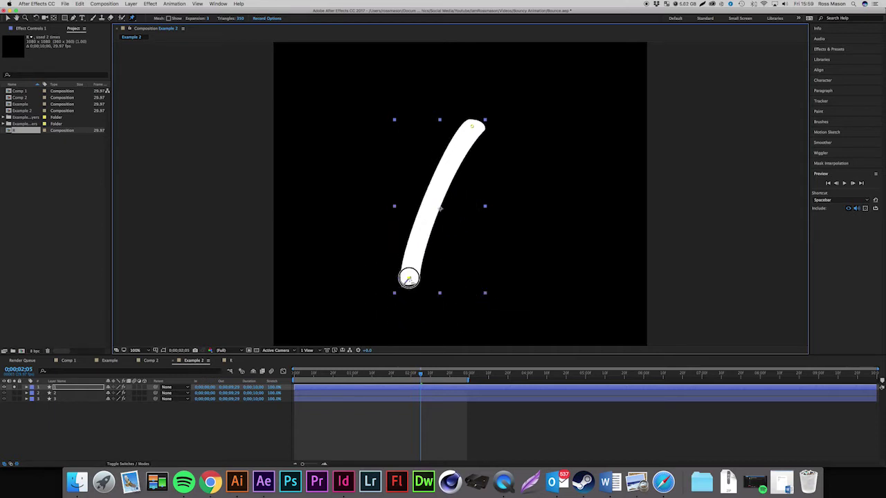
left_click_drag(409, 279, 401, 283)
left_click(310, 379)
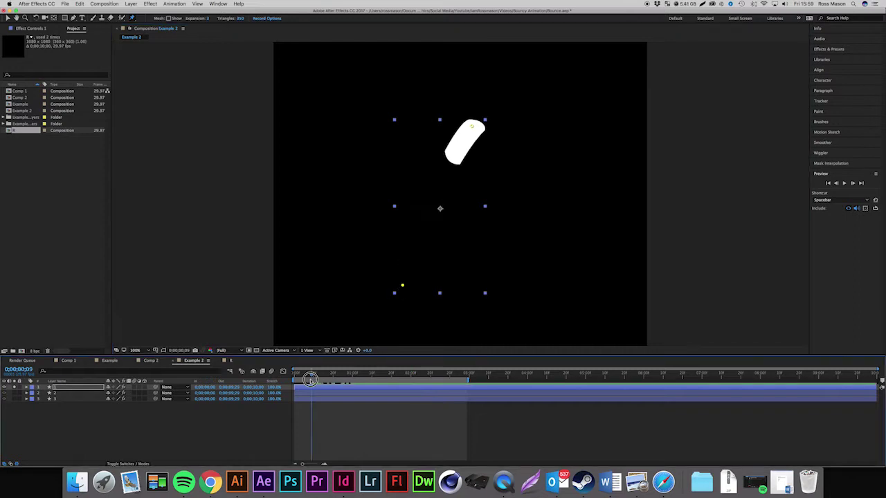
mouse_move(311, 380)
left_mouse_down()
mouse_move(297, 380)
mouse_move(338, 384)
left_mouse_up()
mouse_move(342, 385)
left_mouse_down()
mouse_move(360, 386)
mouse_move(334, 389)
mouse_move(342, 391)
left_mouse_up()
left_click(69, 390)
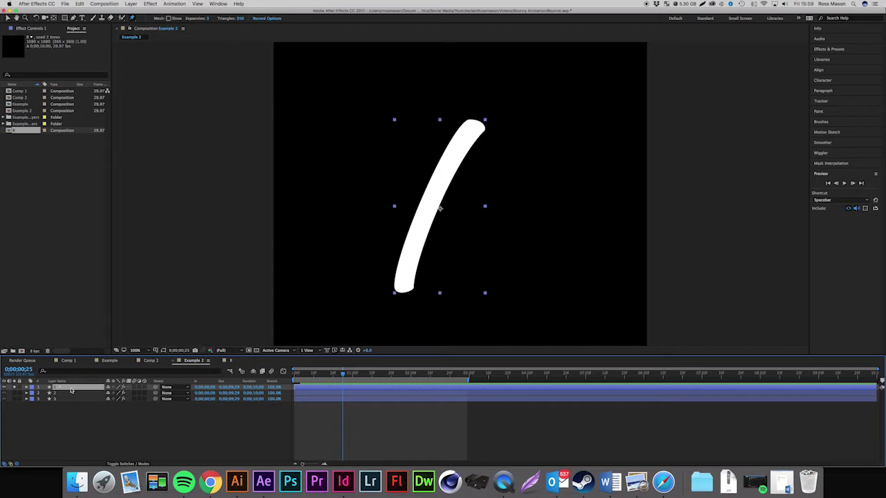
Expand layer 1's Puppet > Mesh 1 > Deform to reveal both pins' Position properties.
left_click(27, 388)
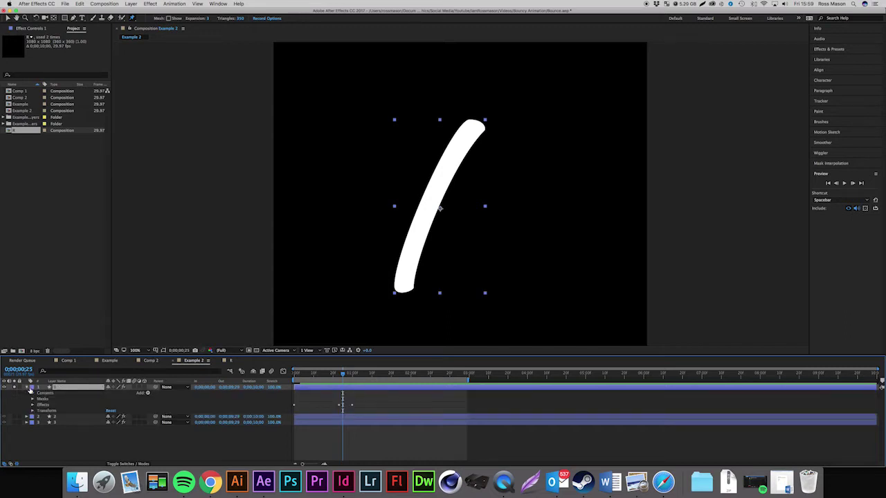
left_click(33, 405)
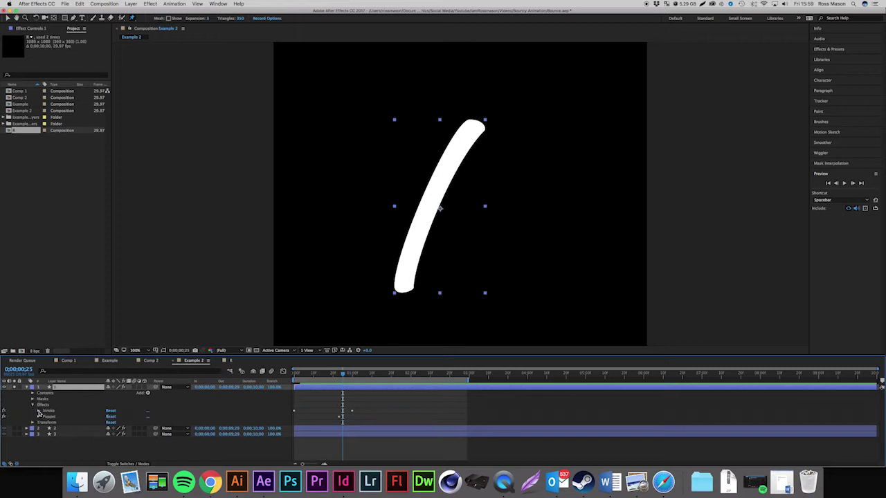
left_click(39, 416)
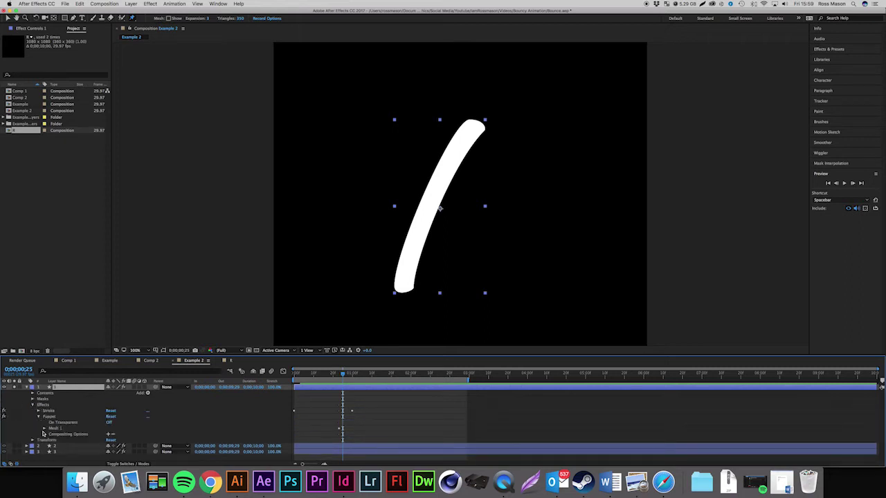
left_click(44, 429)
left_click(50, 447)
scroll(73, 436, "down", 2)
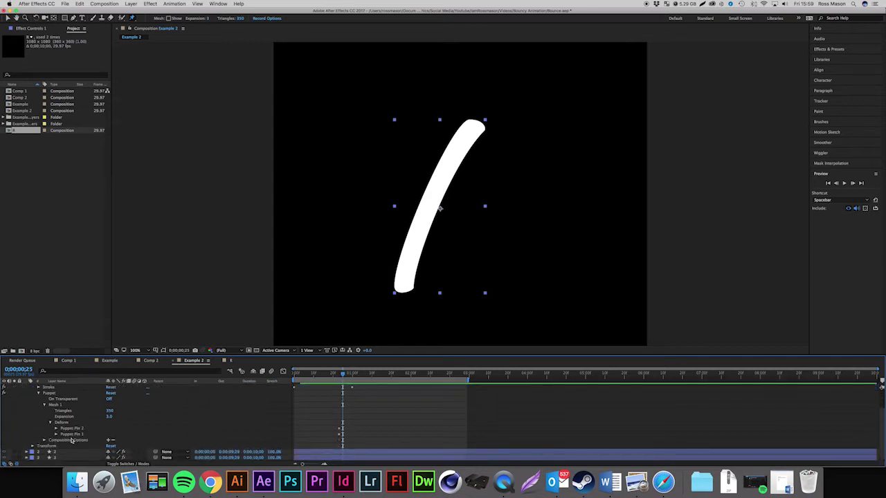
left_click(56, 435)
left_click(56, 429)
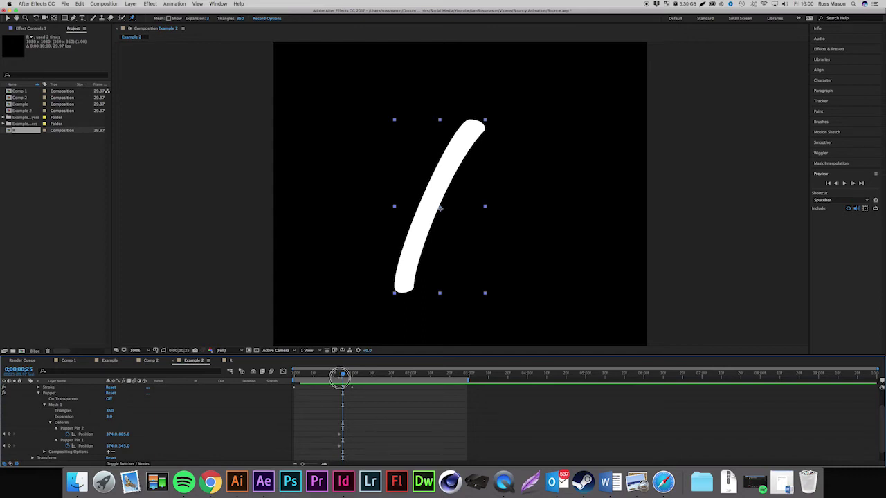
Keyframe Puppet Pin 2 pulled down at frame 28 then back at rest, and Easy Ease all keyframes.
left_click_drag(341, 374, 339, 374)
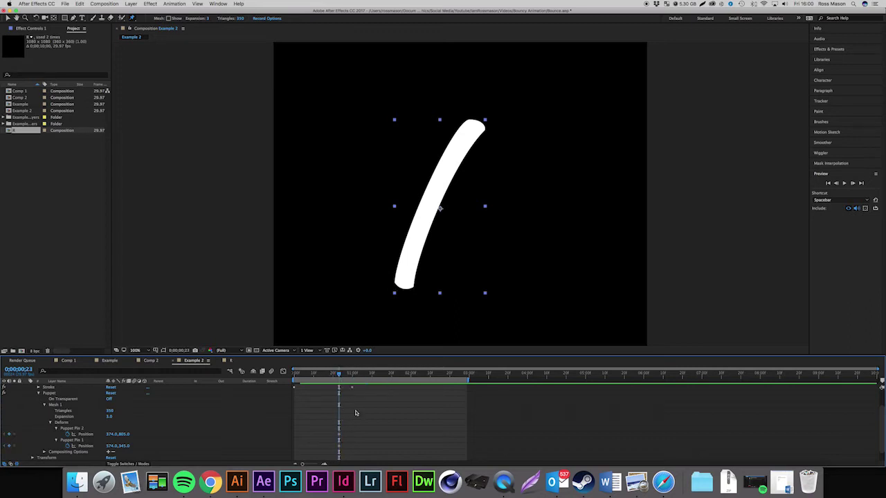
left_click_drag(339, 375, 348, 375)
left_click(79, 441)
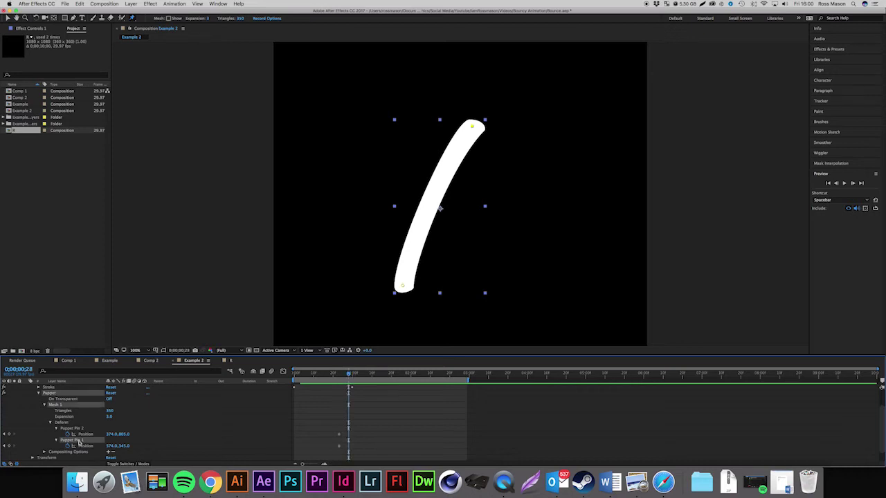
left_click_drag(404, 288, 400, 310)
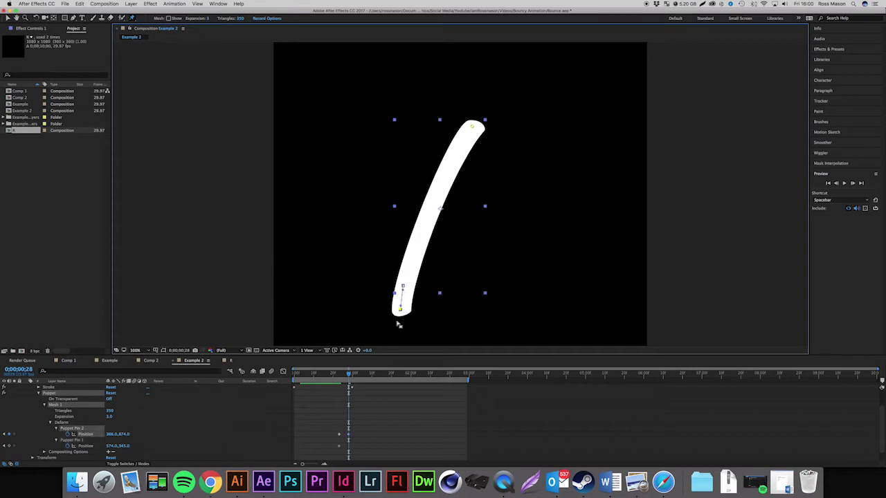
mouse_move(350, 374)
left_mouse_down()
mouse_move(320, 376)
mouse_move(360, 386)
left_mouse_up()
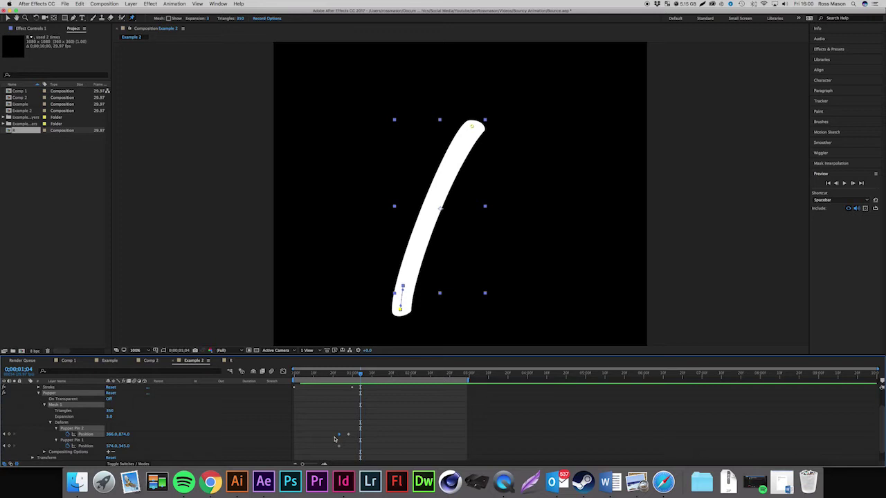
key("super+z")
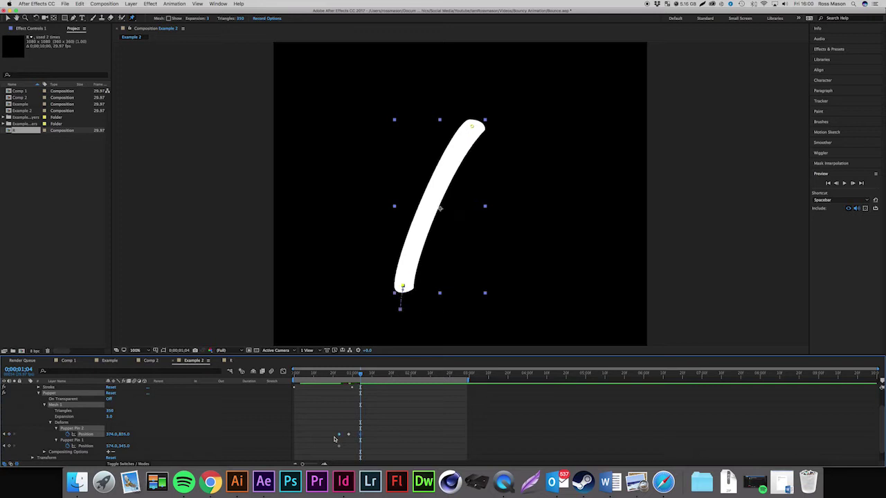
left_click(373, 440)
mouse_move(336, 375)
left_mouse_down()
mouse_move(367, 376)
mouse_move(341, 376)
left_mouse_up()
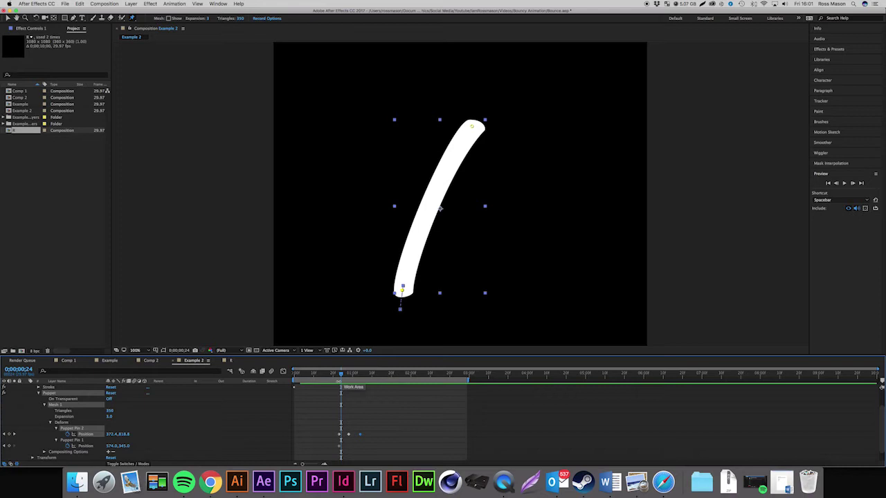
left_click(372, 420)
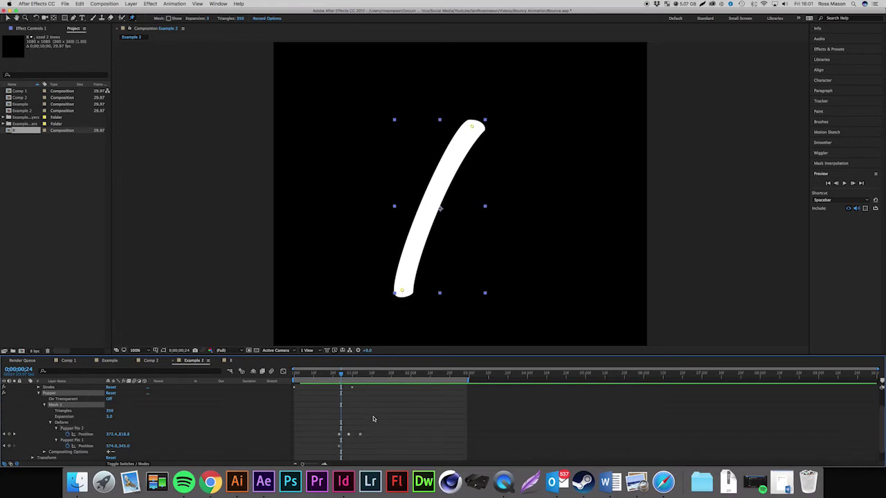
left_click_drag(374, 418, 321, 443)
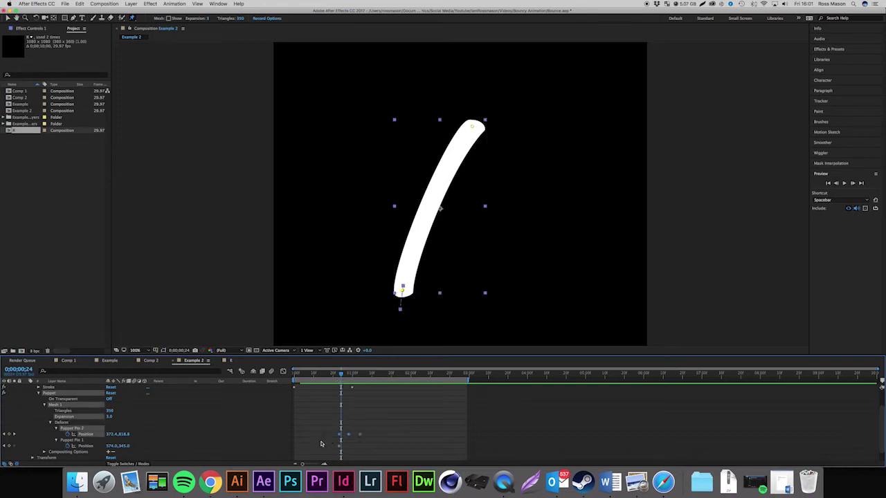
key("F9")
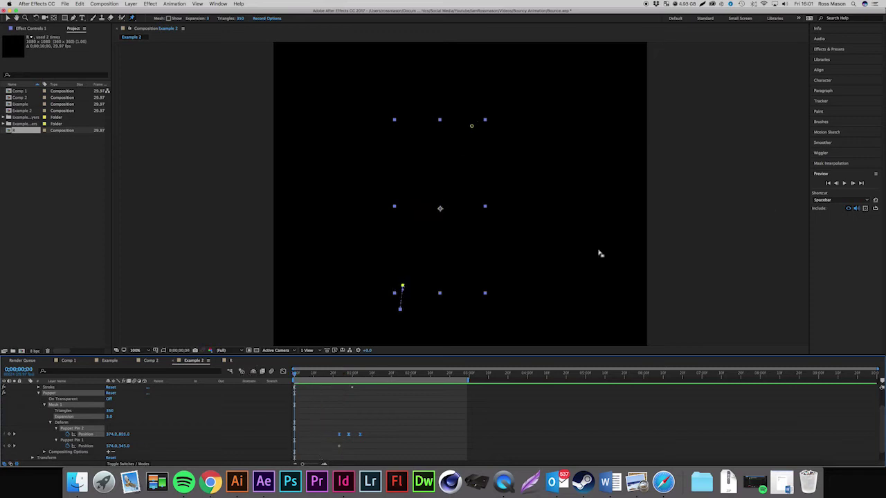
left_click(845, 183)
key("space")
left_click(416, 415)
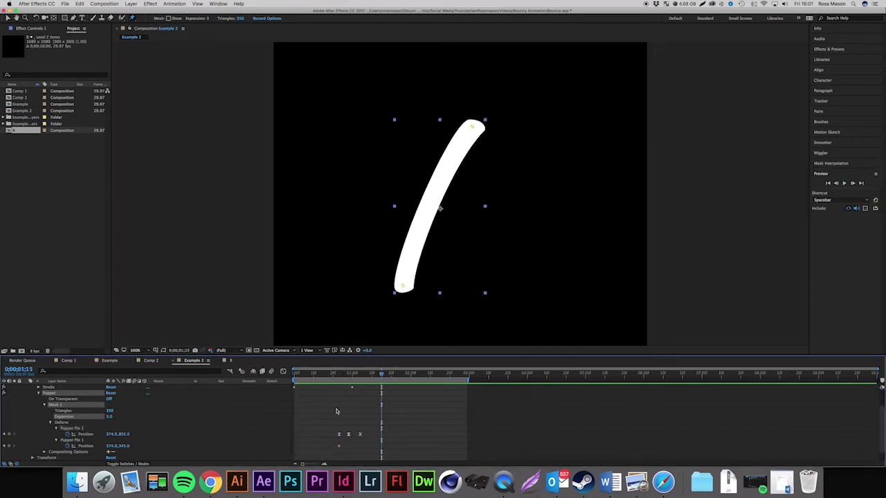
left_click(361, 434)
left_click(347, 434)
left_click(322, 373)
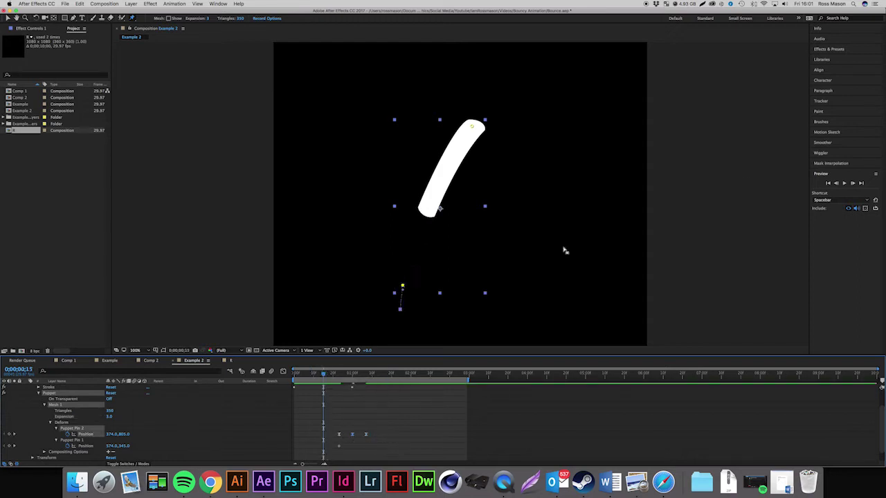
left_click(843, 183)
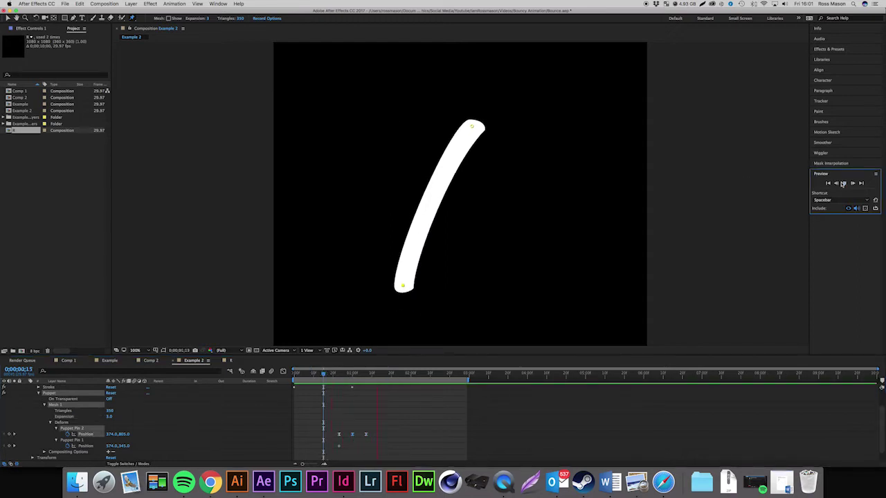
key("space")
left_click(366, 373)
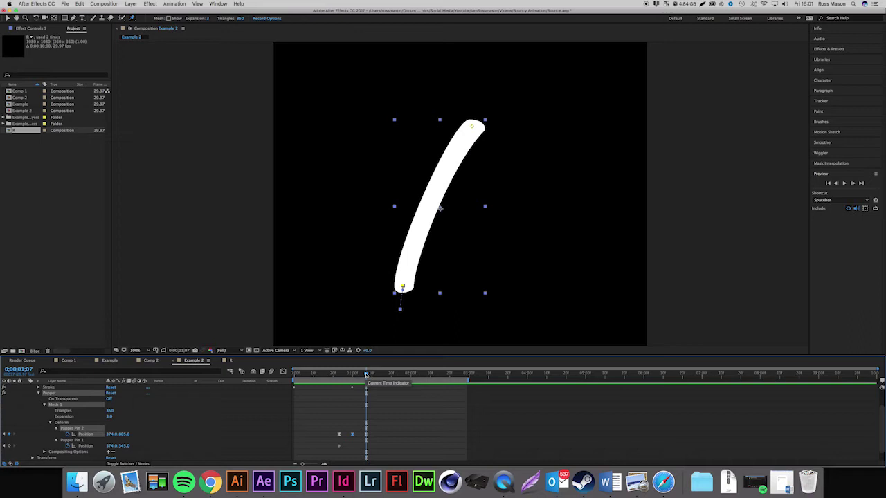
Collapse layer 1, select layer 2, hide layer 1, and move to 0;00;02;14.
left_click(87, 400)
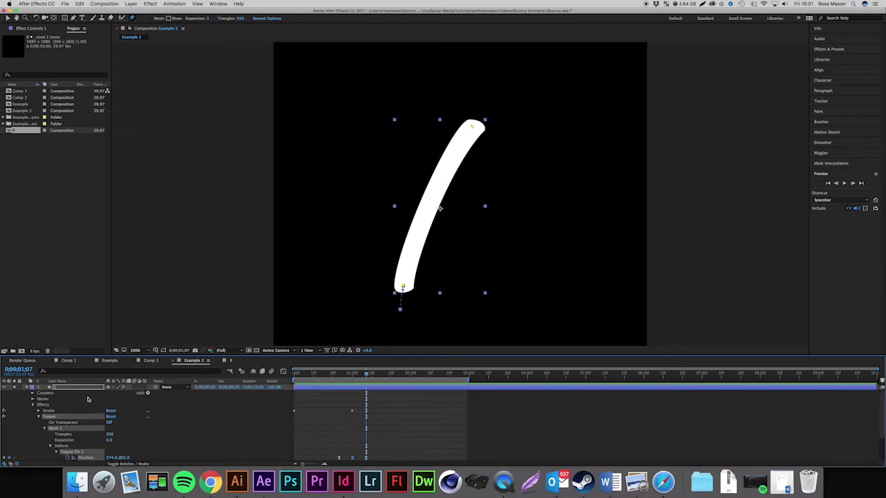
left_click(17, 389)
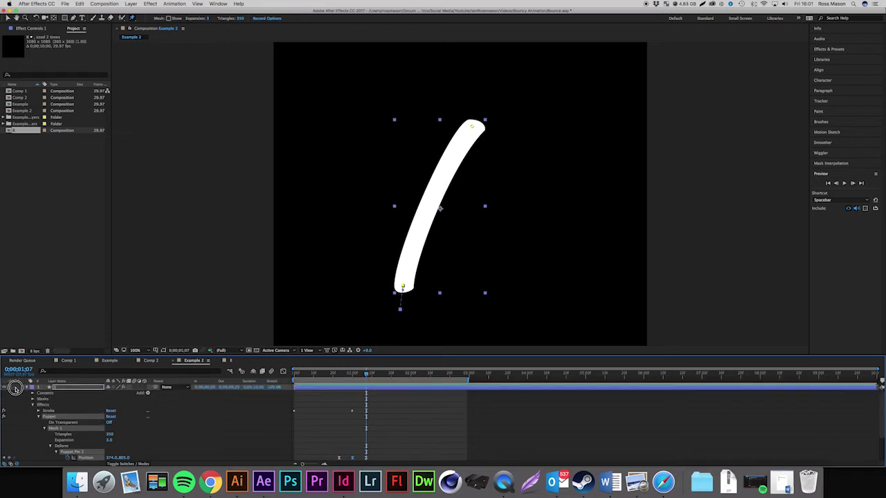
left_click(77, 388)
key("u")
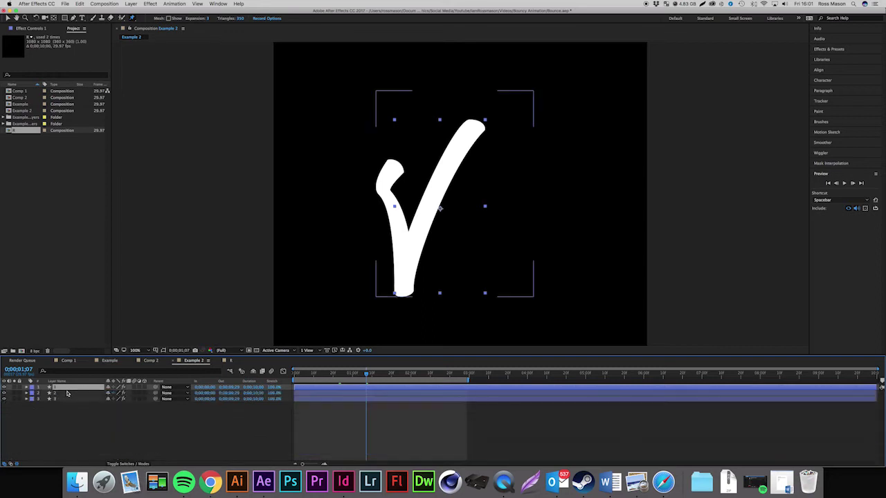
left_click(67, 393)
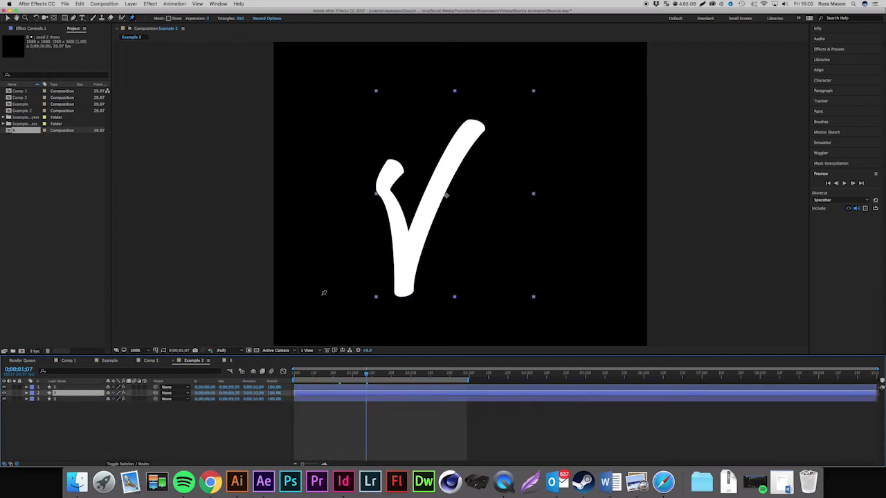
mouse_move(368, 373)
left_mouse_down()
mouse_move(332, 377)
mouse_move(342, 386)
left_mouse_up()
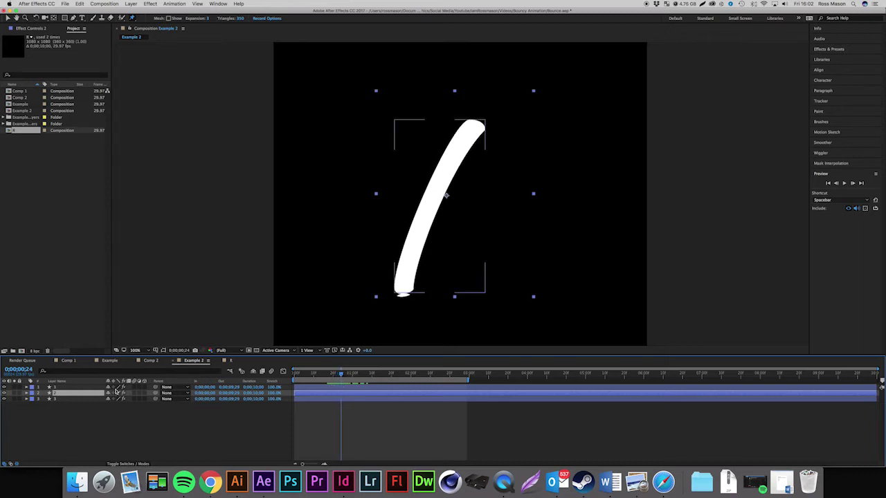
left_click(20, 393)
left_click_drag(367, 376, 437, 376)
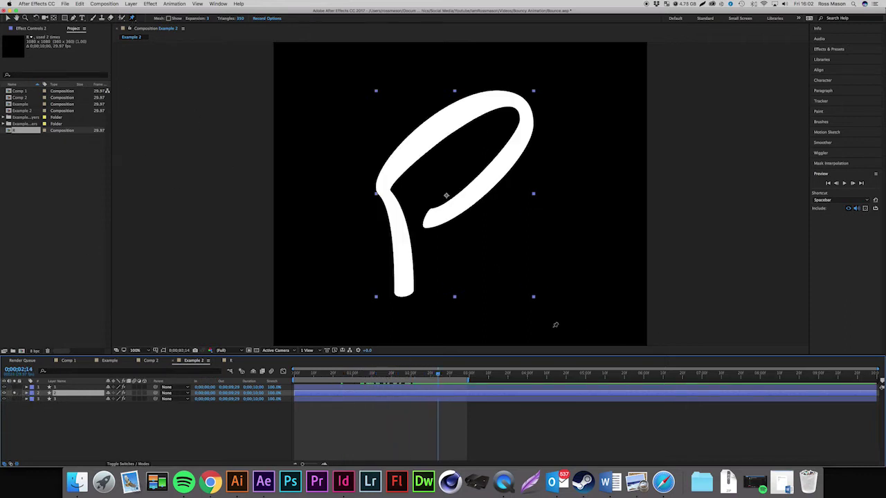
Pin the loop stroke at its bottom, upper-left bend, top-right curve and inner curl, then unhide layer 1.
left_click(405, 289)
left_click(385, 188)
left_click(525, 104)
left_click(431, 218)
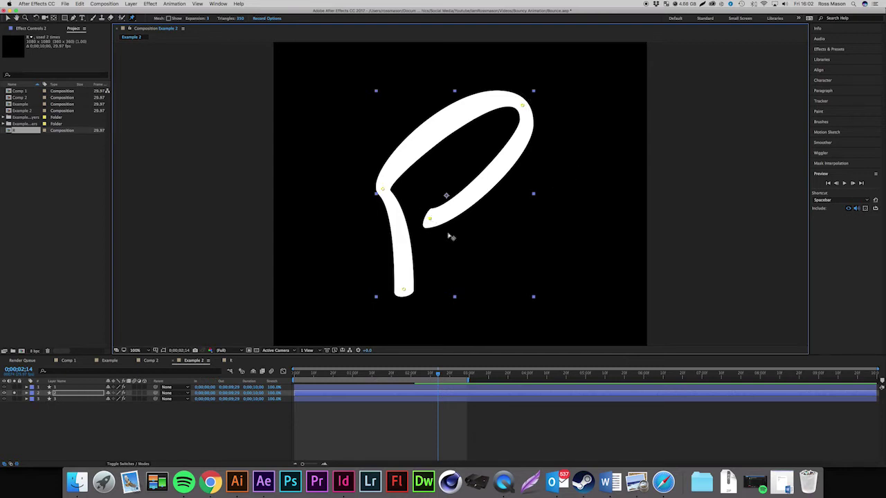
mouse_move(437, 375)
left_mouse_down()
mouse_move(350, 374)
mouse_move(342, 386)
left_mouse_up()
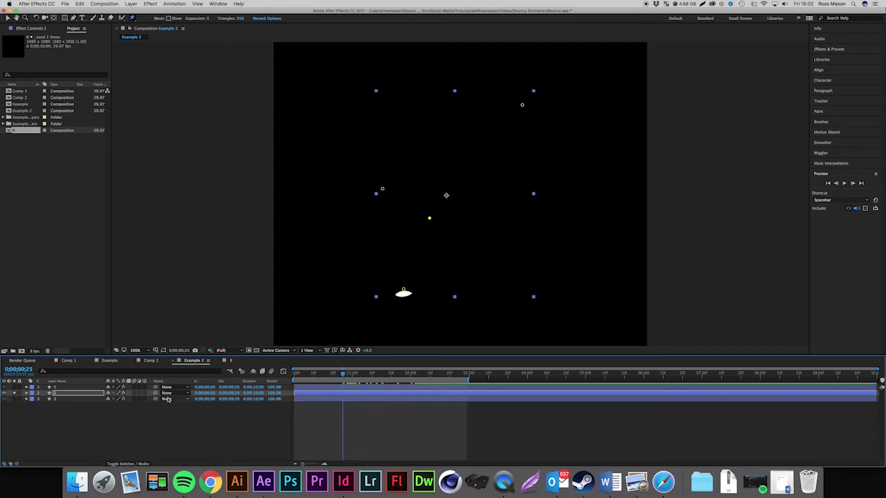
left_click(15, 394)
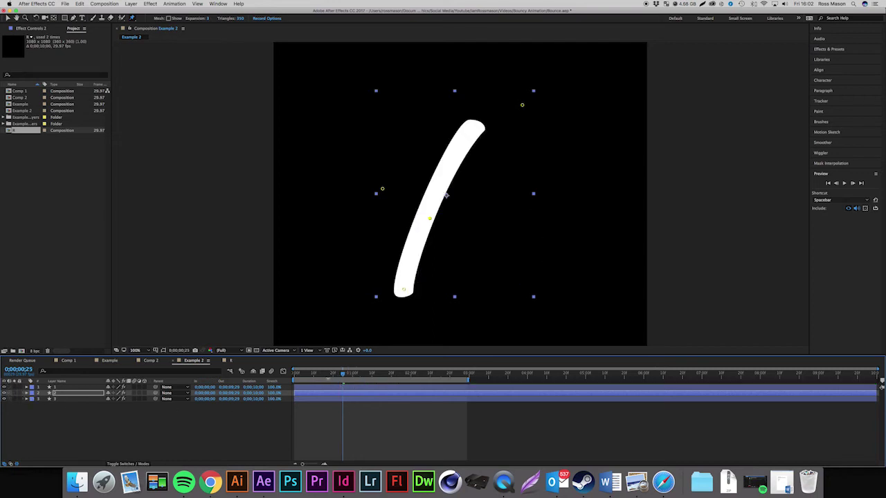
left_click_drag(343, 375, 341, 376)
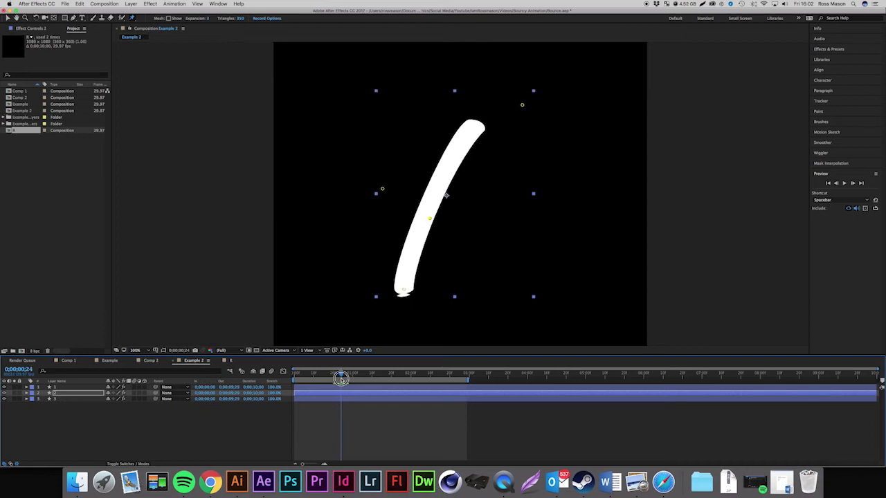
Expand layer 2's Puppet > Mesh 1 > Deform and reveal all four pins' Position properties.
left_click(27, 393)
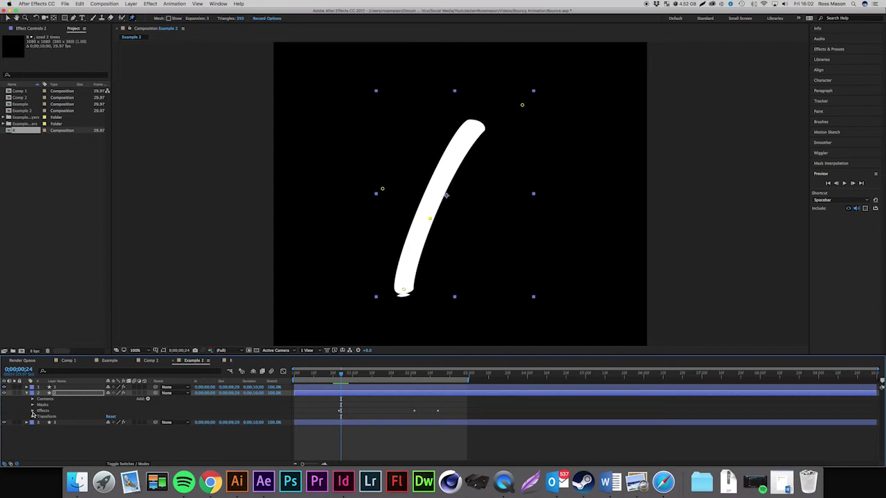
left_click(32, 412)
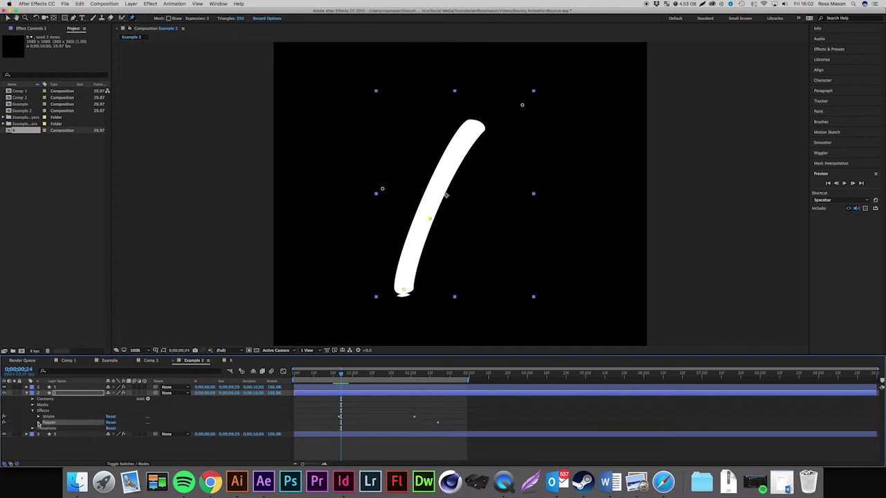
left_click(38, 423)
left_click(45, 435)
scroll(55, 439, "down", 1)
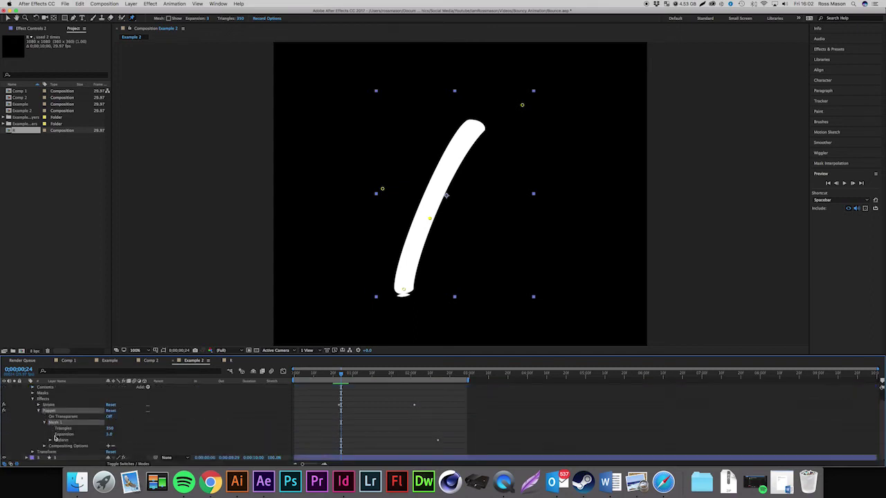
left_click(50, 441)
scroll(63, 436, "down", 3)
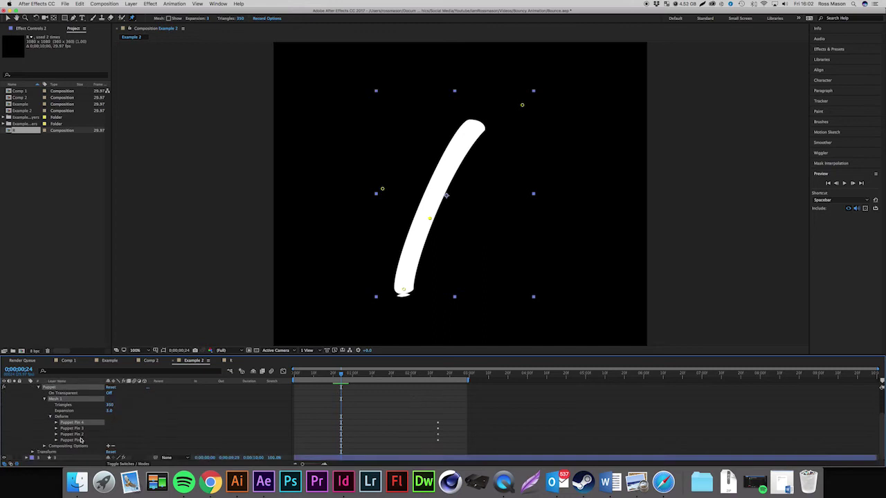
left_click(80, 440, "shift")
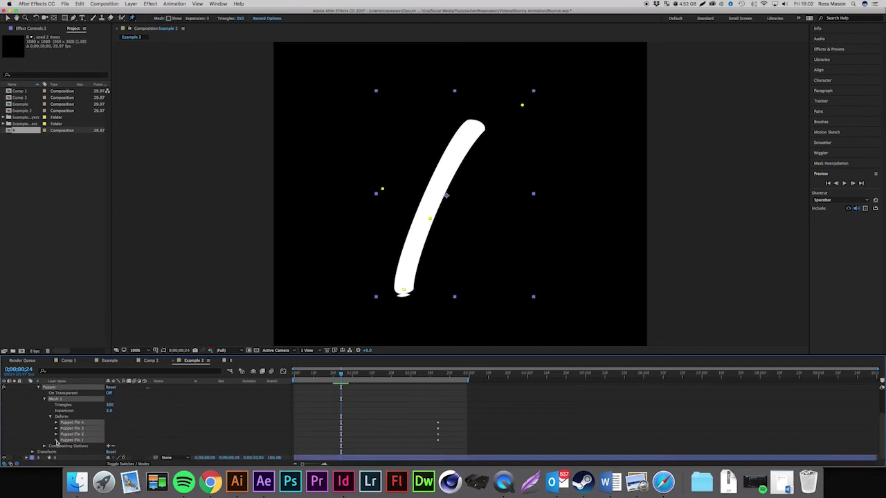
left_click(56, 440)
scroll(381, 414, "down", 3)
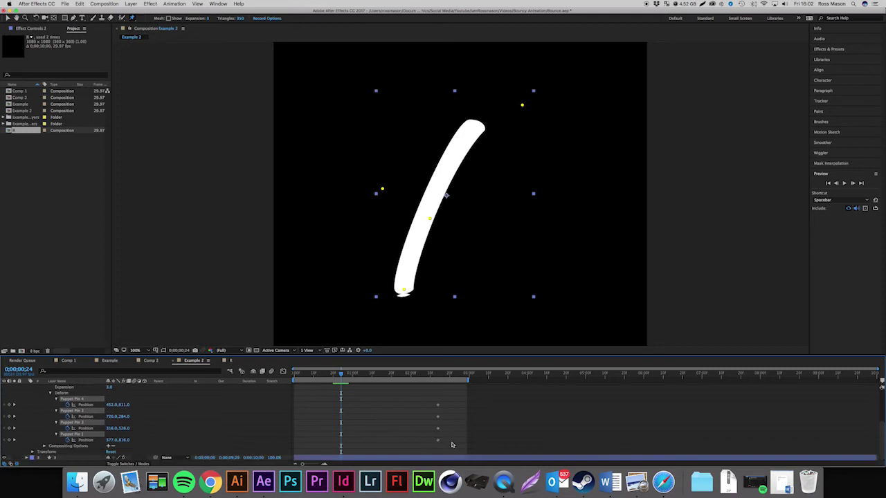
Move the four pin keyframes to frame 24 and key Puppet Pin 1 pulled lower at one second.
left_click_drag(452, 450, 342, 418)
scroll(342, 417, "up", 1)
left_click_drag(341, 374, 354, 375)
left_click(71, 440)
mouse_move(407, 293)
left_mouse_down()
mouse_move(402, 317)
mouse_move(401, 304)
left_mouse_up()
left_click_drag(353, 376, 341, 380)
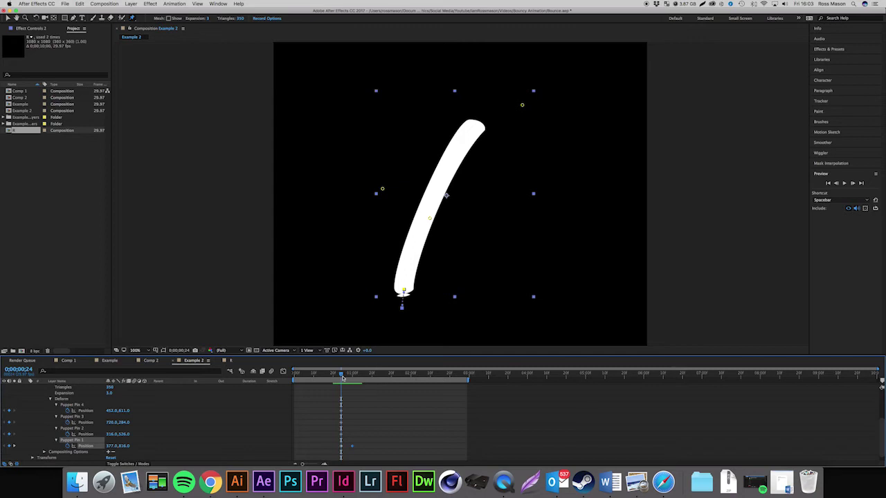
Key small nudges of the bottom pin at frames 24 and 28.
left_click_drag(402, 290, 404, 285)
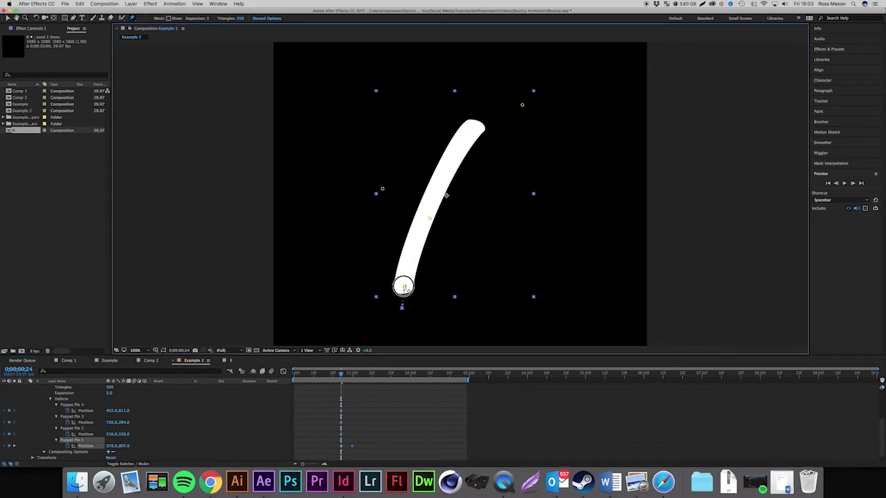
left_click(341, 373)
left_click_drag(342, 374, 341, 374)
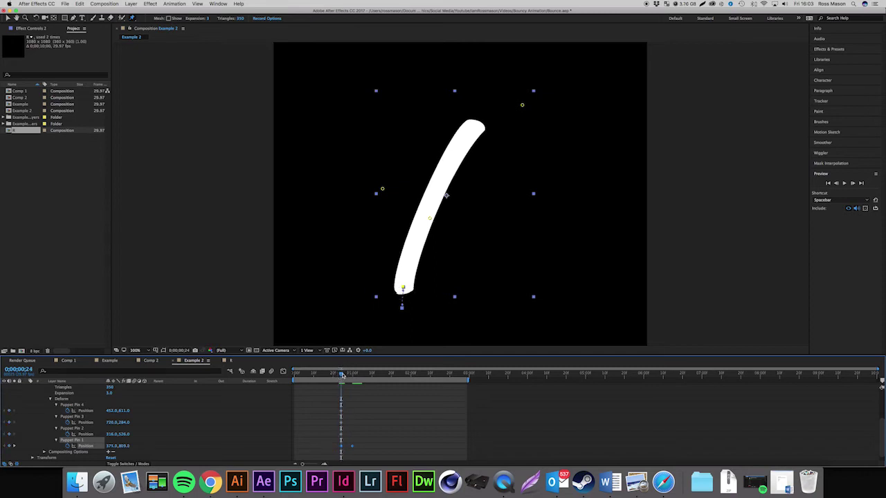
left_click_drag(402, 285, 404, 284)
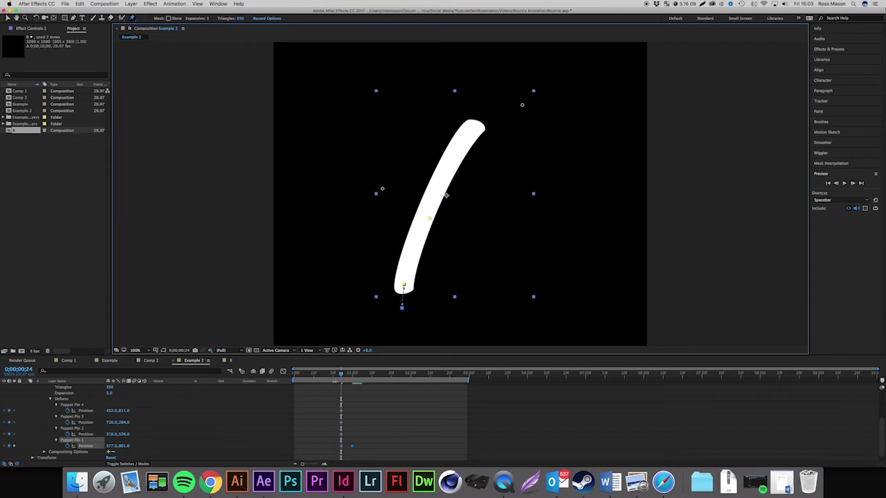
left_click(342, 374)
left_click_drag(344, 374, 348, 374)
left_click_drag(400, 302, 399, 303)
Pull the bottom pin down at one second, then nudge it up at 0;00;01;06 to shorten the stroke.
left_click_drag(347, 375, 352, 375)
left_click(401, 307)
left_click_drag(401, 306, 402, 310)
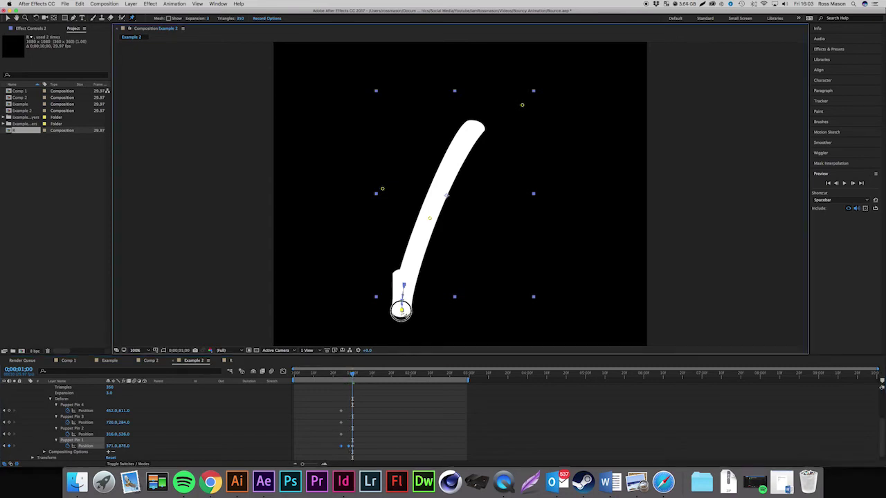
left_click_drag(353, 374, 365, 375)
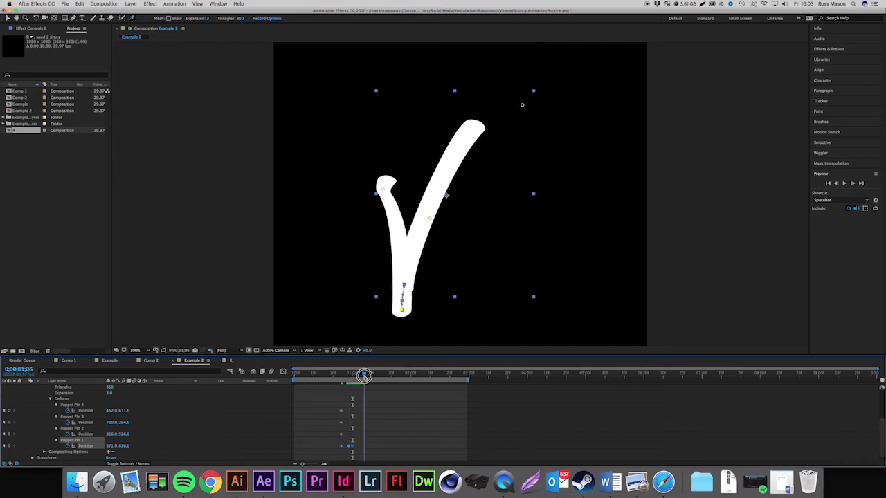
left_click(372, 445)
left_click(342, 447)
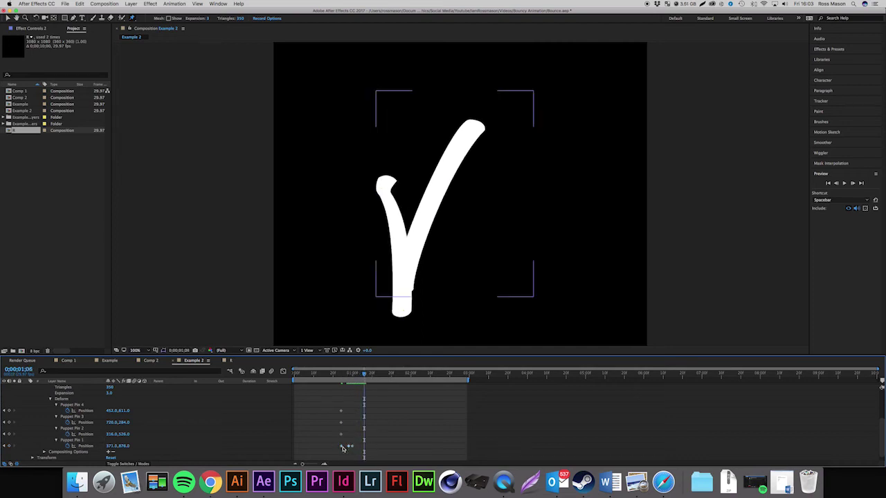
left_click(341, 447)
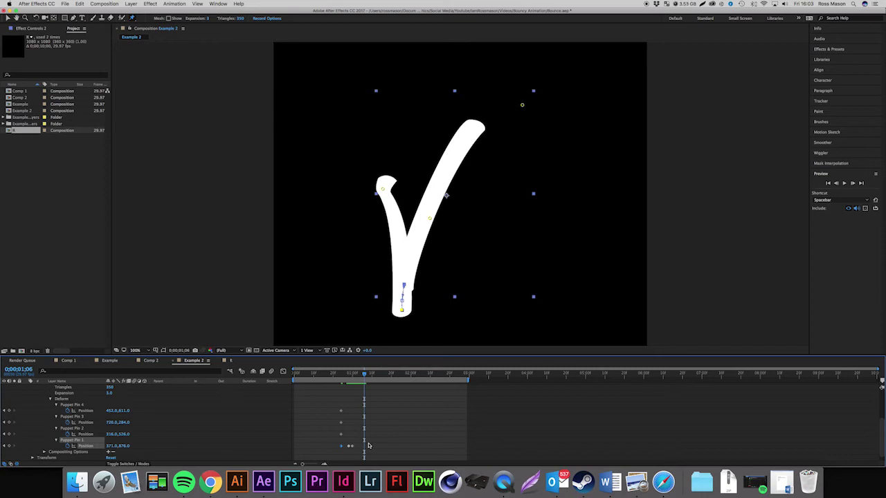
key("shift+Up")
key("shift+Up")
key("shift+Up")
key("shift+Up")
mouse_move(364, 375)
left_mouse_down()
mouse_move(332, 384)
mouse_move(397, 395)
mouse_move(350, 405)
mouse_move(366, 406)
left_mouse_up()
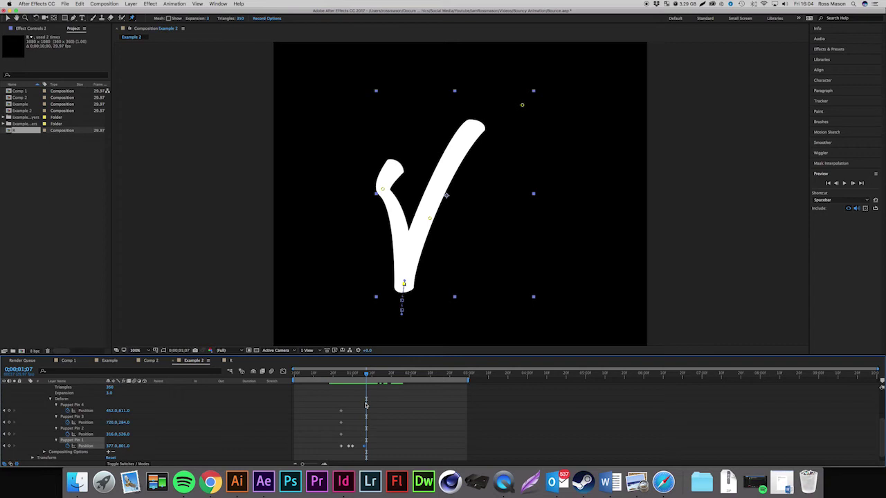
left_click_drag(383, 455, 312, 398)
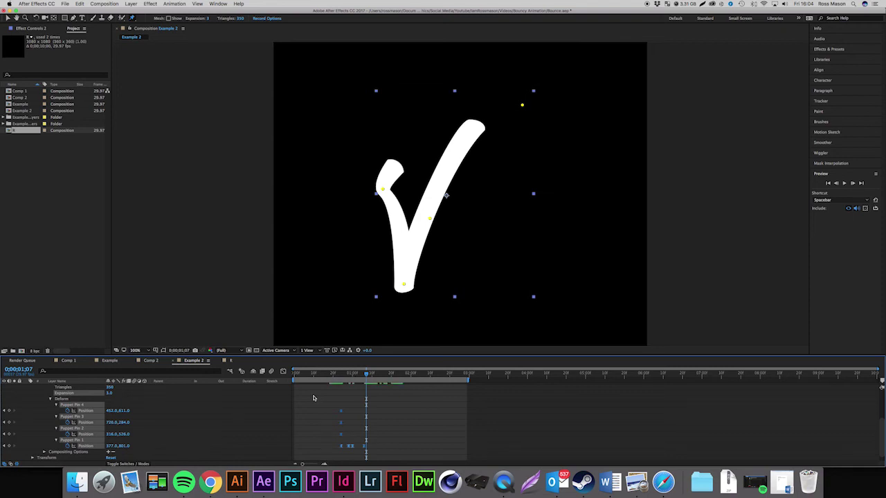
left_click(311, 411)
left_click_drag(354, 378, 280, 375)
left_click(847, 184)
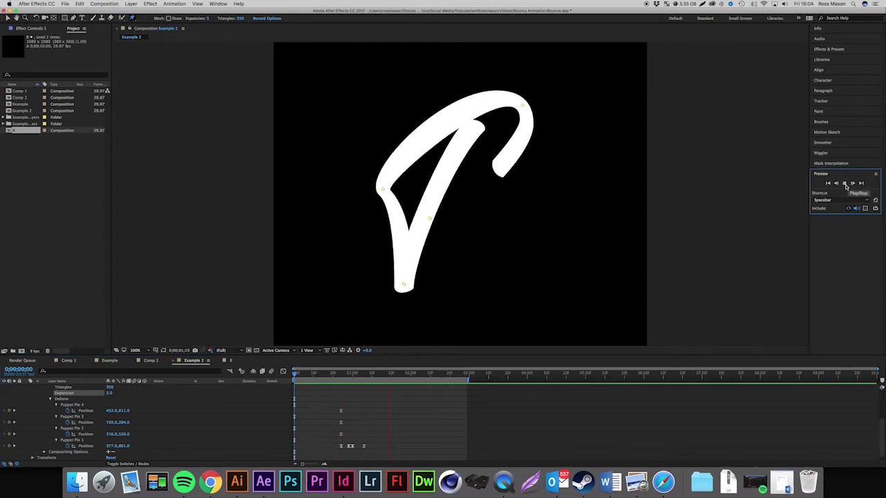
left_click(843, 184)
left_click(280, 376)
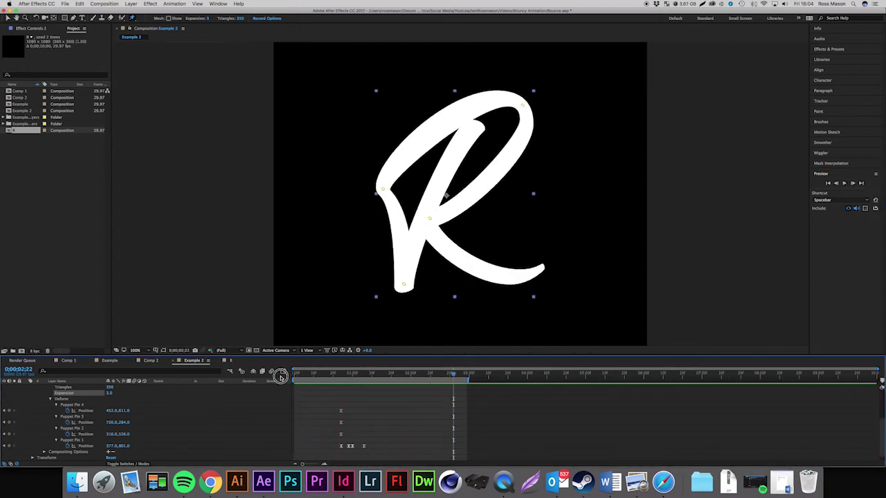
left_click(844, 183)
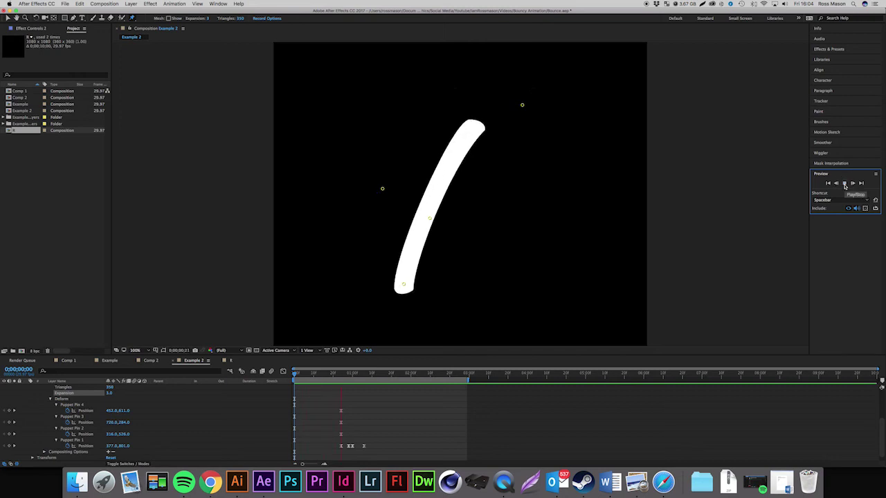
left_click(844, 184)
left_click(376, 374)
mouse_move(376, 374)
left_mouse_down()
mouse_move(346, 374)
mouse_move(362, 376)
left_mouse_up()
left_click(67, 430)
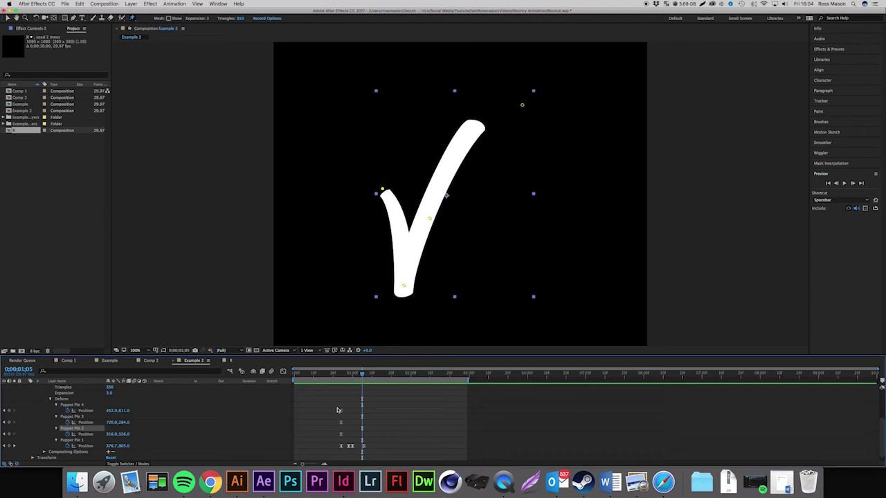
Key Puppet Pin 2 so the left arm swings outward at 1;09 and returns to rest by 1;12.
left_click_drag(341, 435, 360, 434)
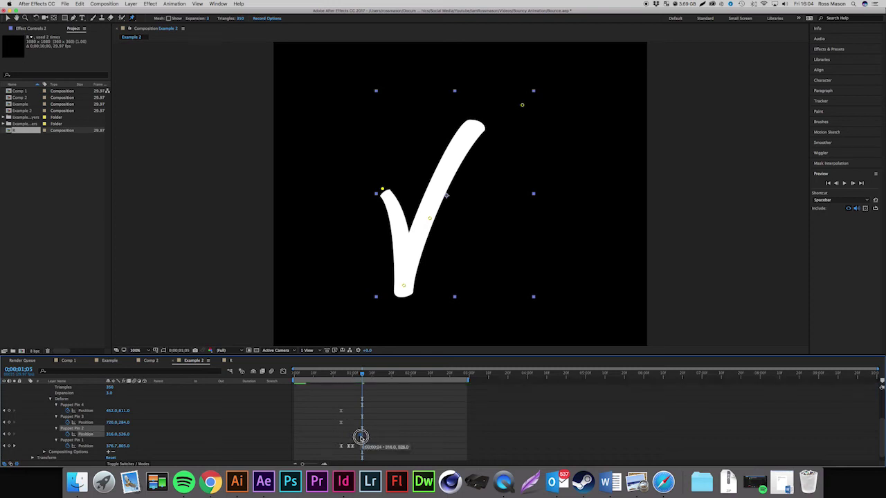
left_click_drag(360, 374, 370, 374)
left_click_drag(384, 191, 371, 175)
left_click_drag(371, 375, 377, 375)
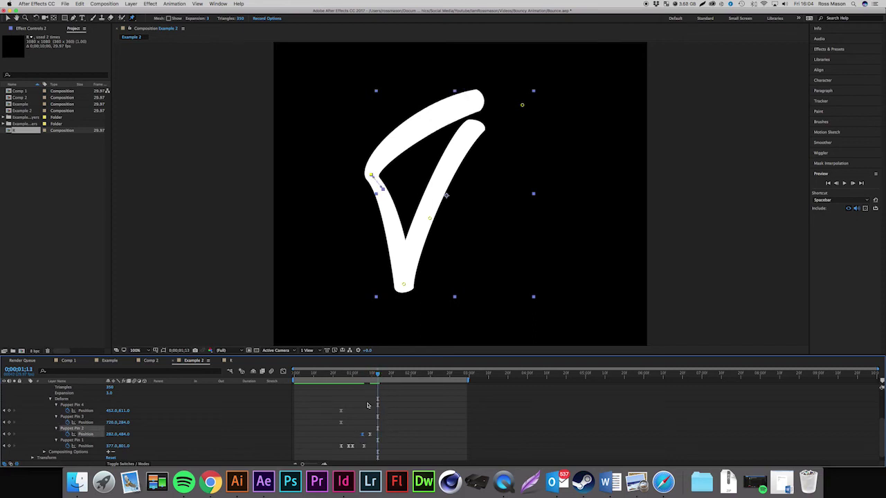
key("ctrl+z")
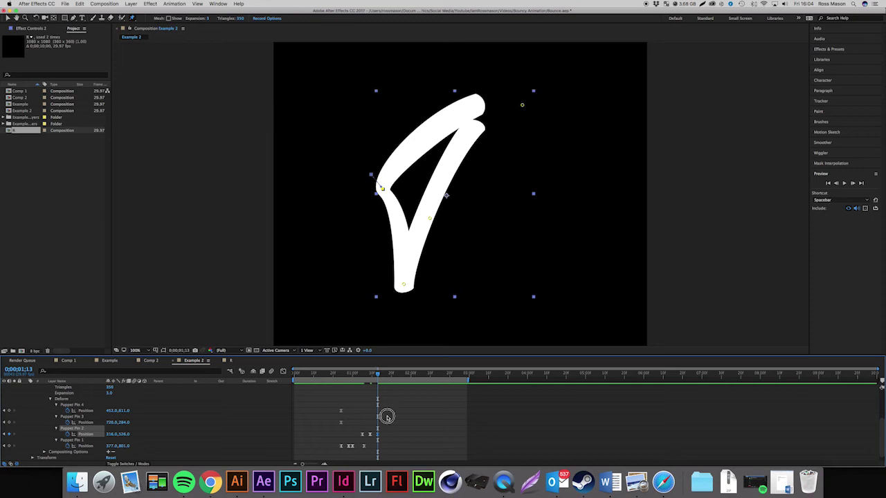
Preview the left-arm swing, then retime Puppet Pin 2's keyframe earlier.
left_click_drag(377, 374, 346, 375)
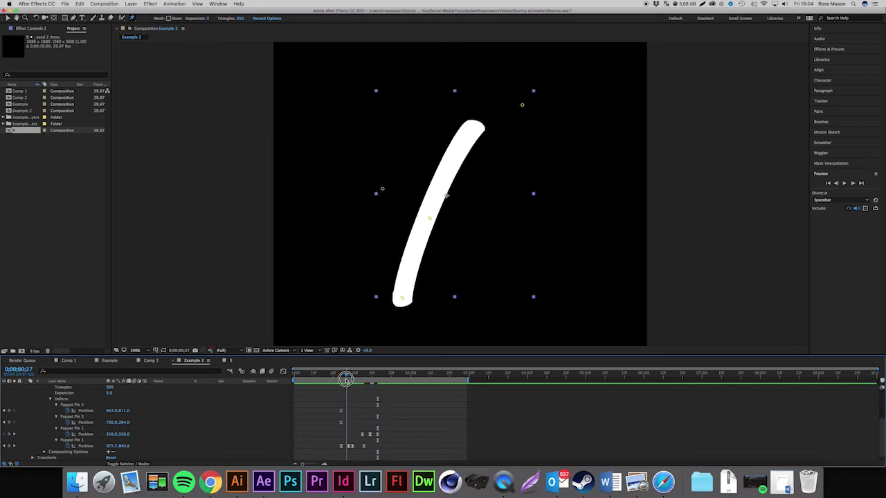
left_click(845, 183)
mouse_move(367, 378)
left_mouse_down()
mouse_move(357, 376)
mouse_move(379, 377)
left_mouse_up()
mouse_move(379, 434)
left_mouse_down()
mouse_move(371, 435)
mouse_move(386, 435)
left_mouse_up()
left_click(380, 435)
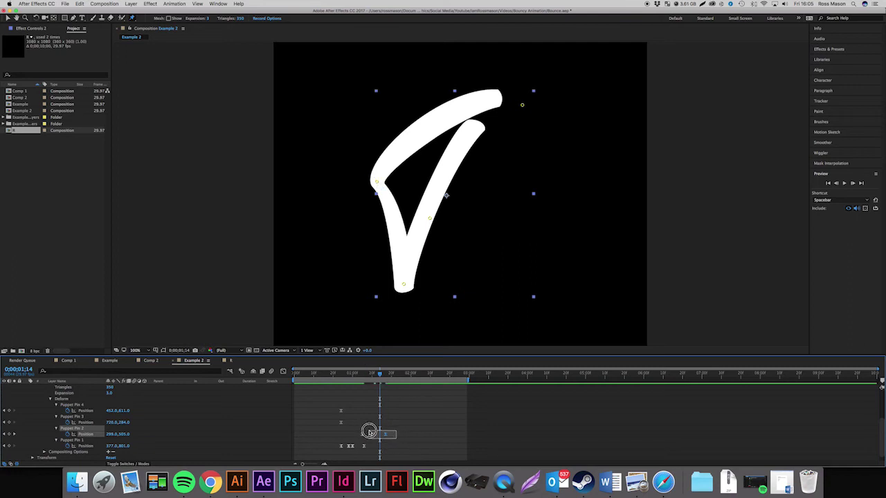
Shift Puppet Pin 2's keyframe in time and preview from where the stroke is a slash.
left_click_drag(375, 432, 394, 437)
left_click(353, 374)
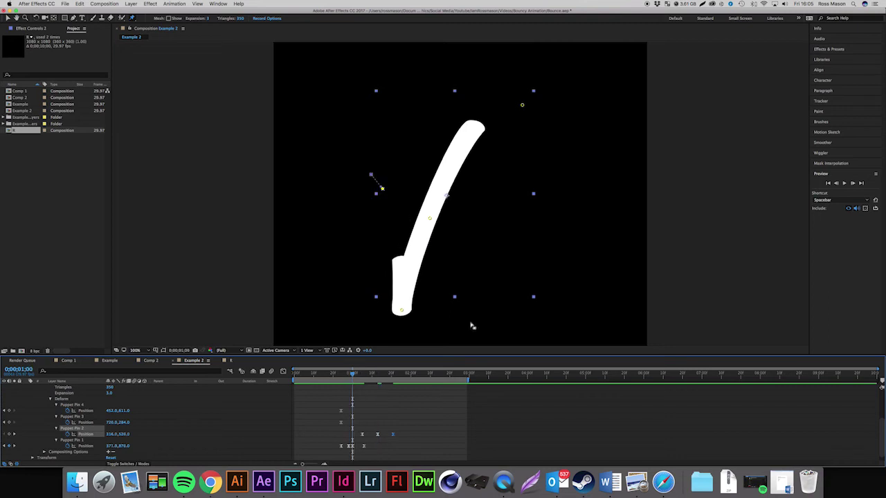
left_click(846, 183)
key("space")
Move Puppet Pin 2's last keyframes slightly earlier and preview from the one-second mark.
left_click(376, 432)
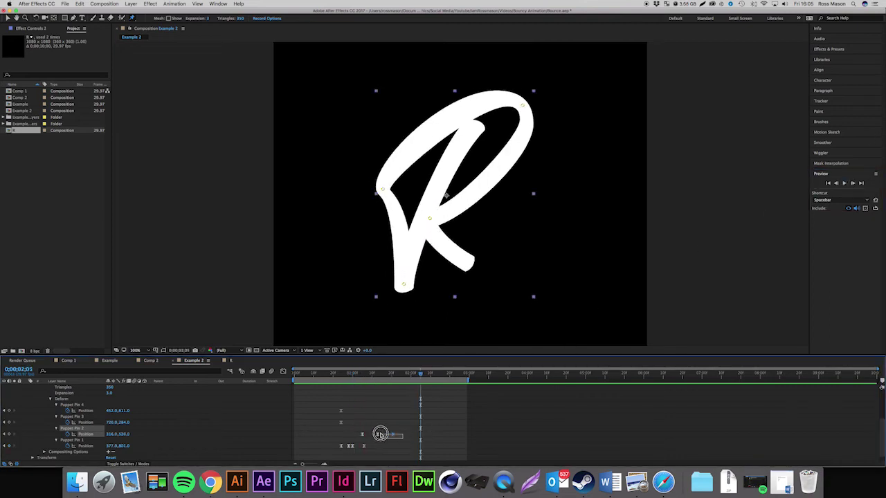
left_click_drag(371, 431, 391, 446)
left_click(389, 434)
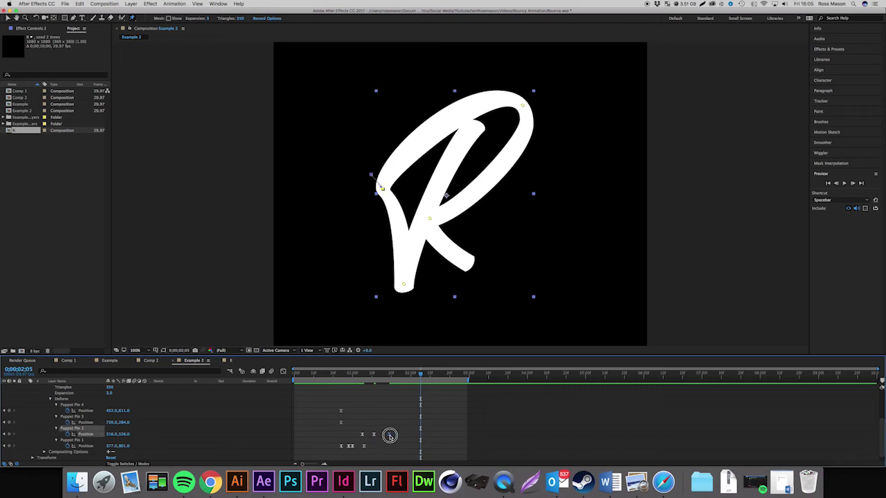
left_click(357, 373)
left_click(851, 184)
key("space")
left_click_drag(362, 374, 386, 377)
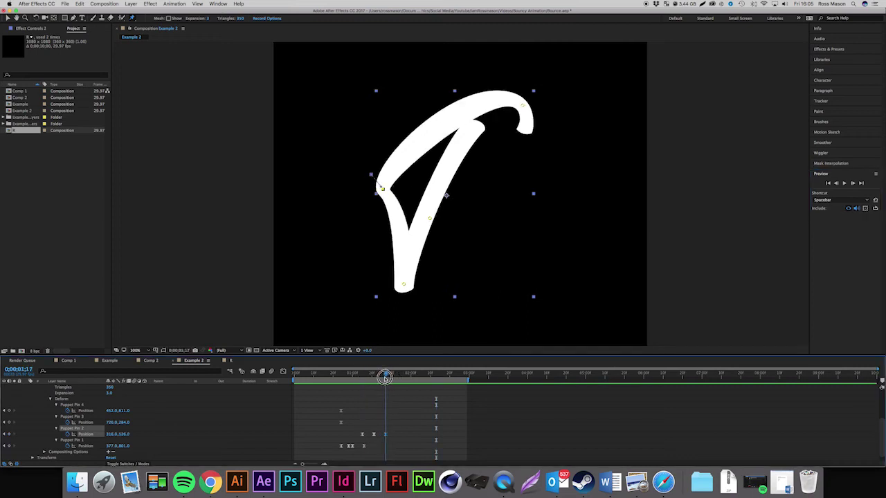
left_click(86, 418)
Pull Puppet Pin 3 outward at 1;21 to swing the R's top bowl.
mouse_move(386, 374)
left_mouse_down()
mouse_move(376, 374)
mouse_move(384, 374)
left_mouse_up()
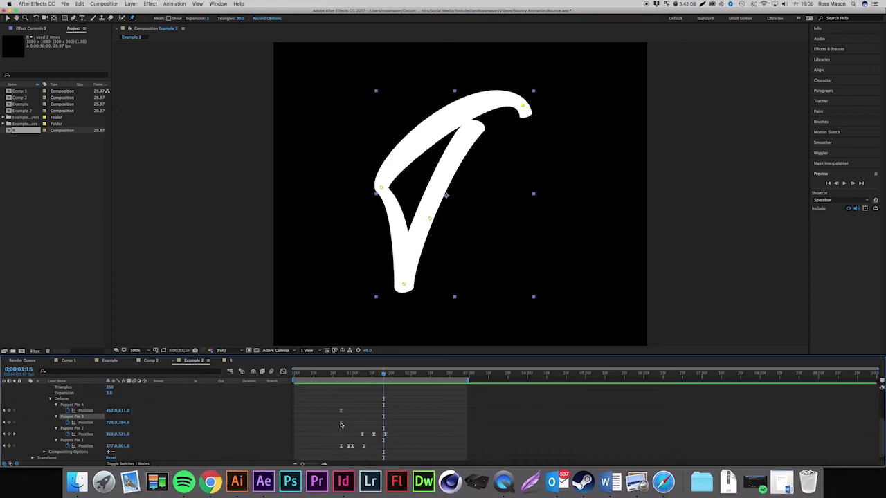
left_click_drag(383, 374, 393, 374)
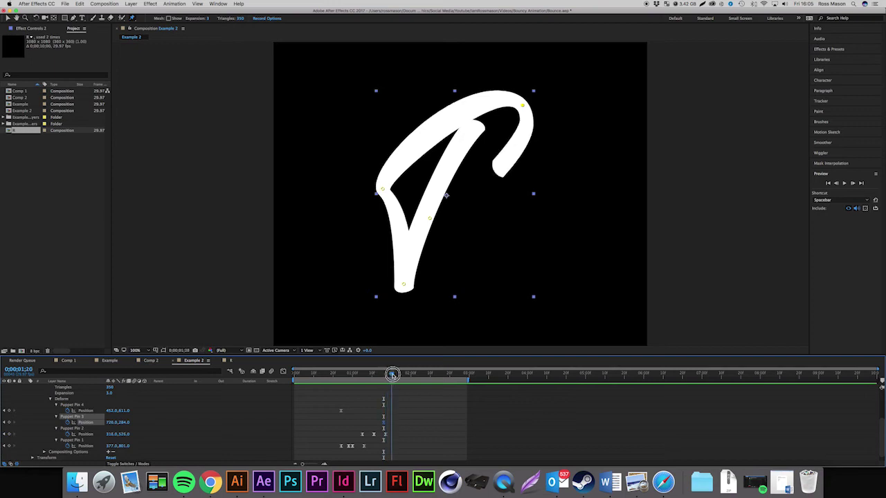
left_click_drag(525, 107, 533, 113)
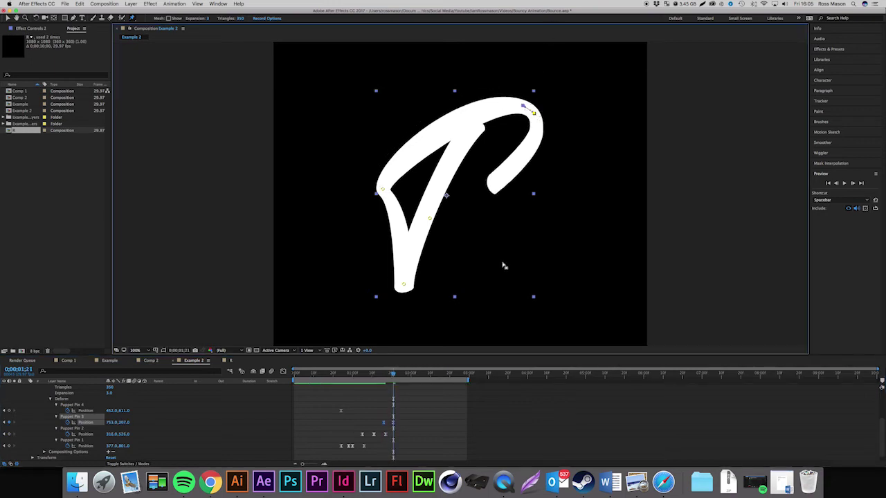
left_click_drag(400, 378, 403, 378)
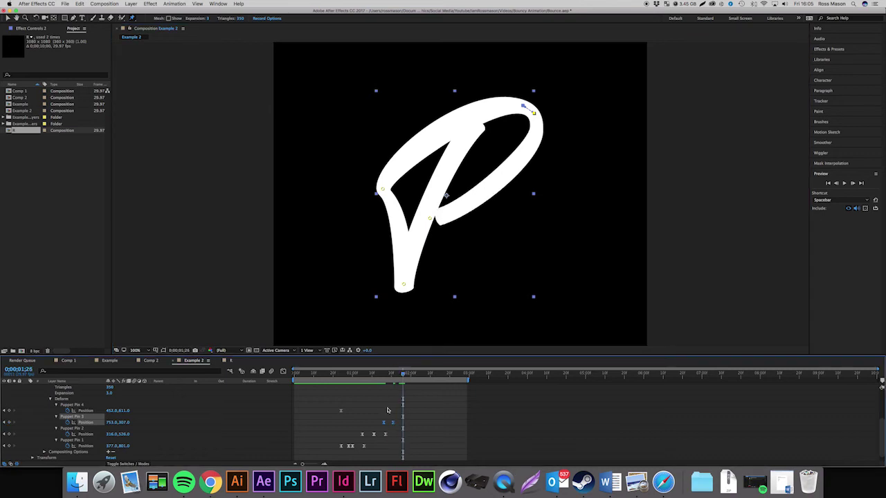
Retime Puppet Pin 3's middle keyframe slightly later.
left_click(383, 424)
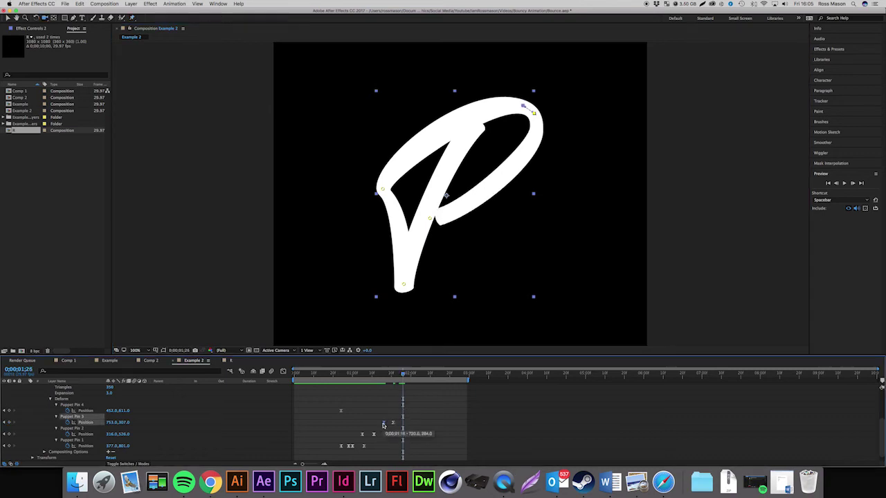
left_click_drag(412, 426, 405, 423)
left_click(385, 424)
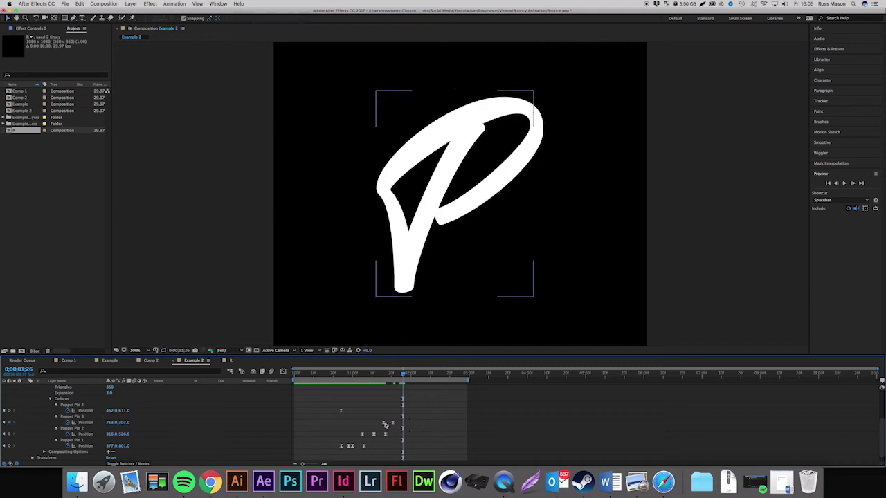
key("super+z")
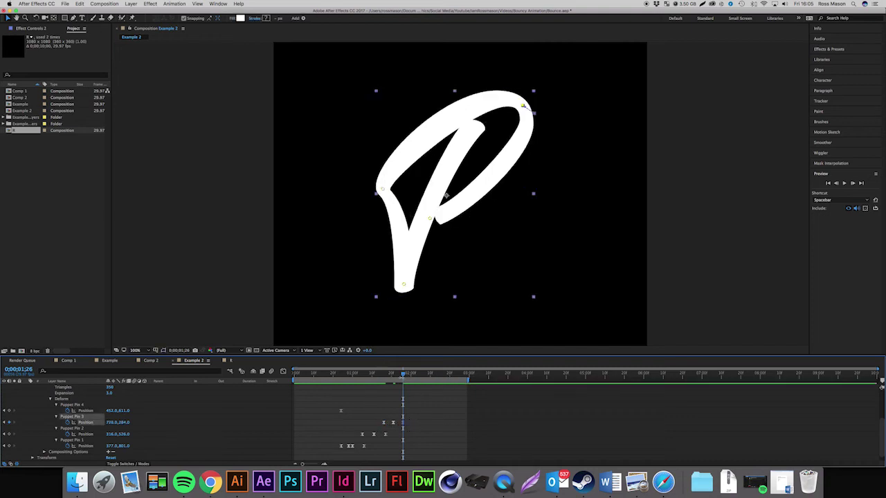
left_click_drag(394, 422, 396, 423)
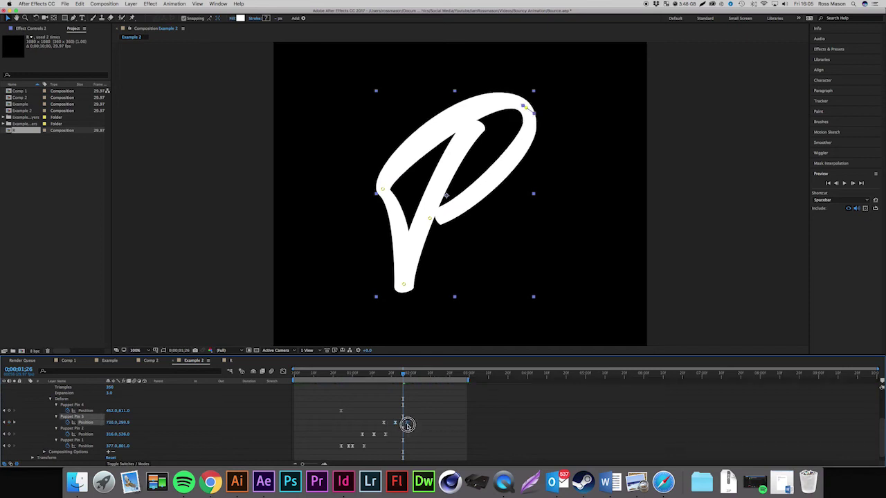
Preview the top-bowl animation starting from frame 1;01.
left_click(363, 374)
left_click_drag(362, 374, 354, 374)
left_click(844, 184)
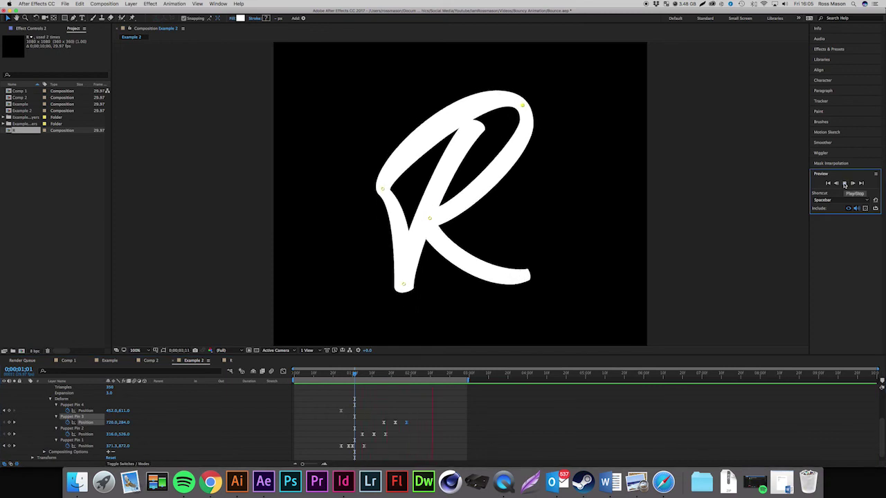
left_click(399, 374)
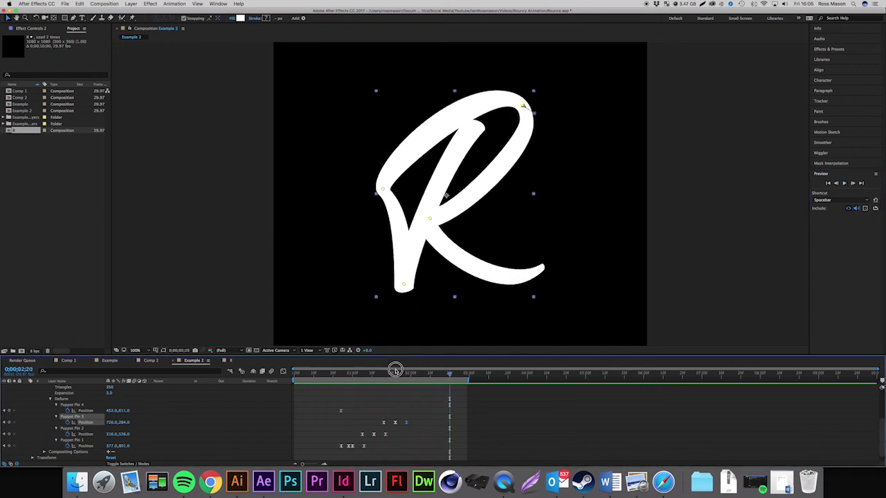
Move Puppet Pin 3 down-right at 1;22, then preview again from 1;08.
left_click(395, 374)
left_click_drag(534, 113, 541, 119)
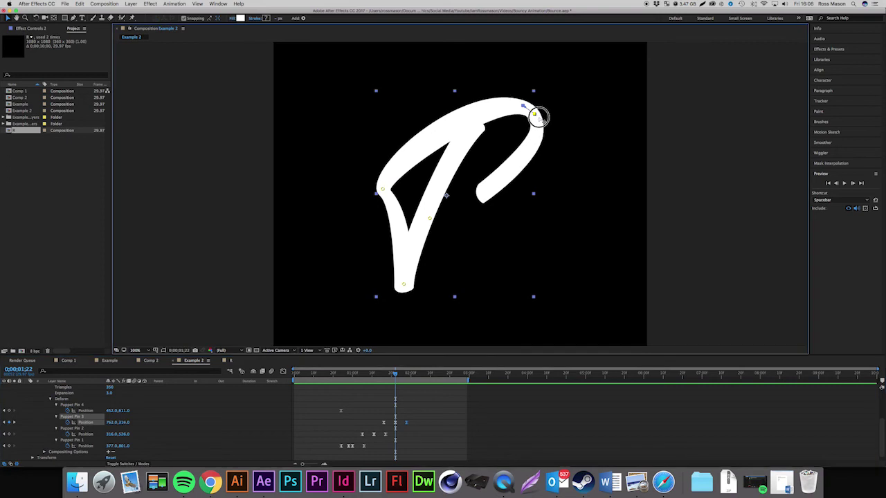
left_click(368, 374)
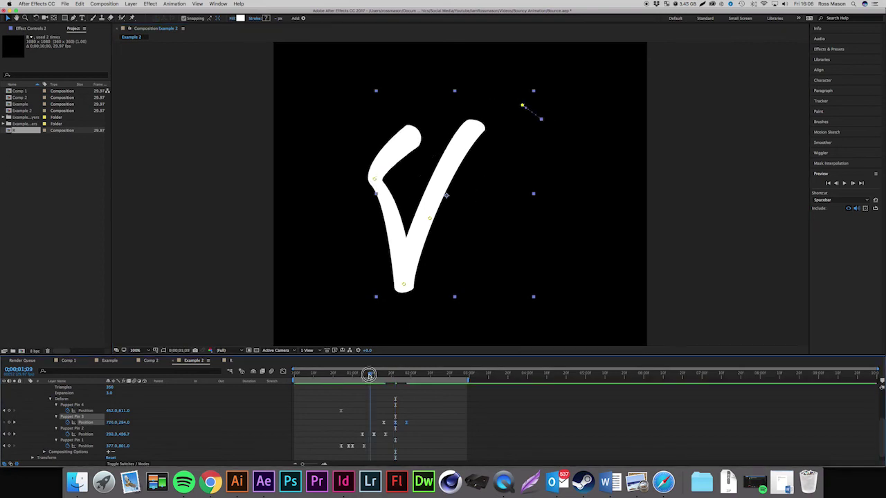
left_click(844, 183)
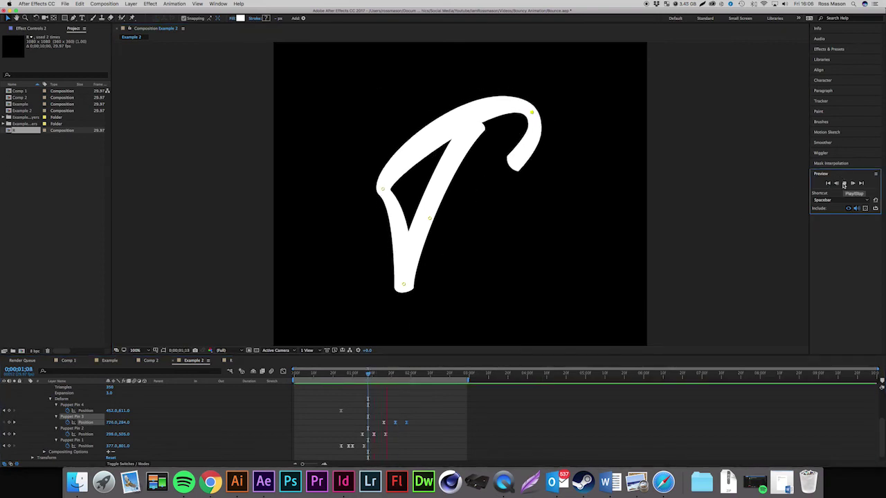
left_click(78, 406)
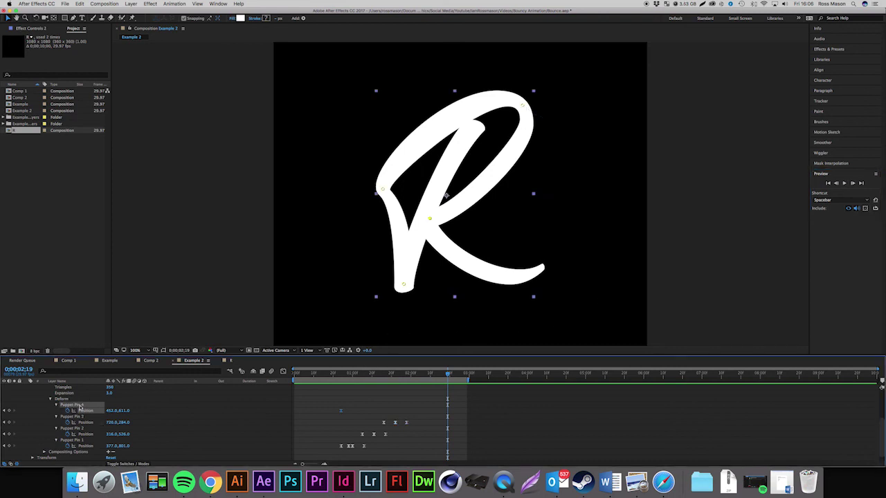
Stop the preview at frame 1;29 and marquee-select all three stroke layers.
mouse_move(425, 374)
left_mouse_down()
mouse_move(340, 378)
mouse_move(415, 379)
mouse_move(398, 388)
left_mouse_up()
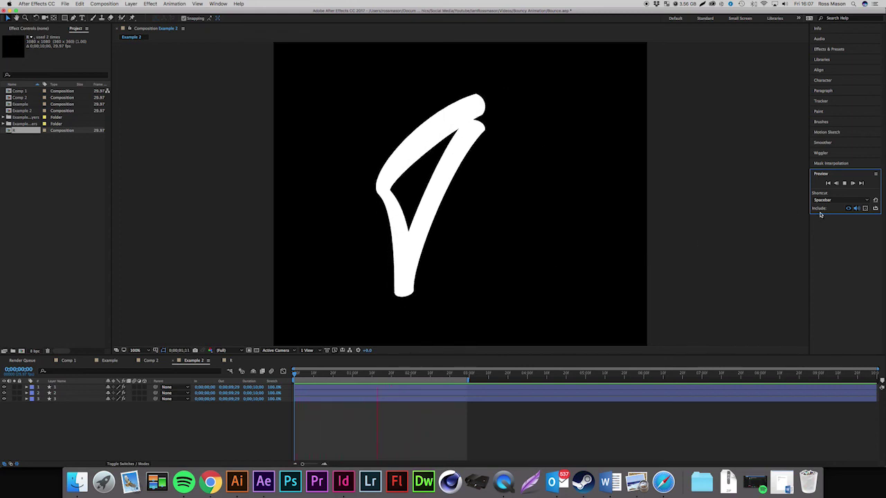
left_click(844, 183)
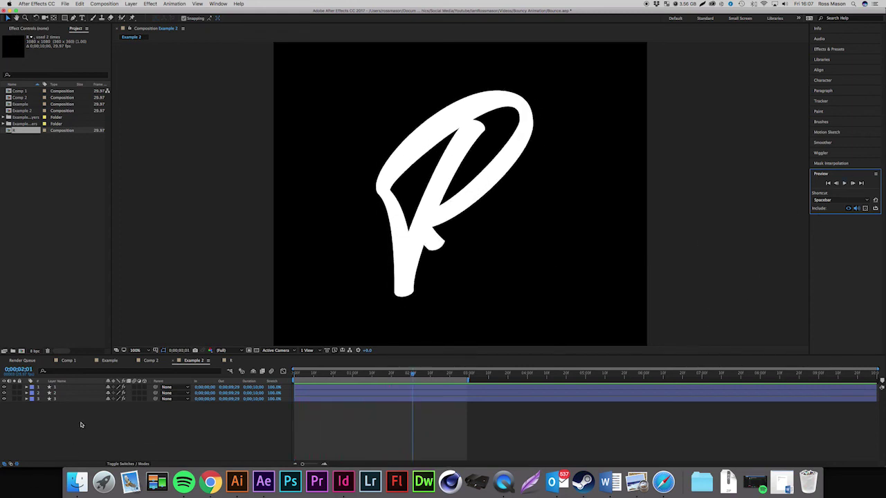
left_click_drag(80, 425, 20, 385)
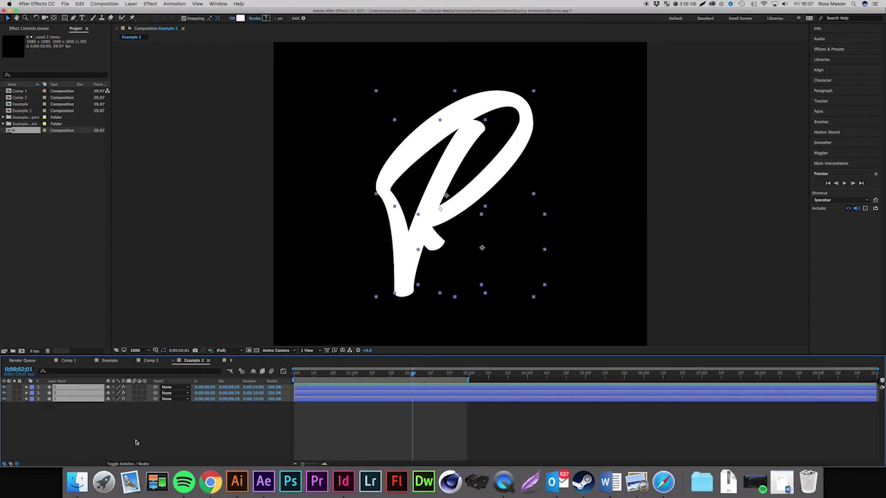
Pre-compose the three selected stroke layers into a nested comp named 'R'.
right_click(64, 393)
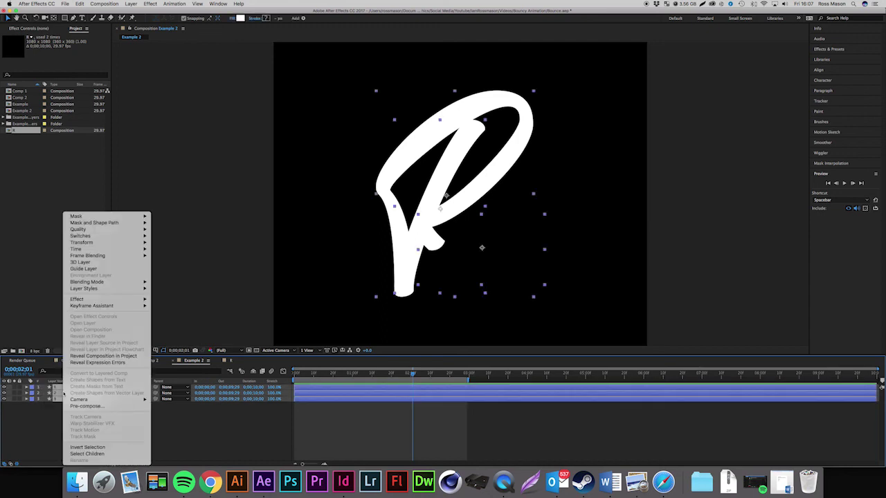
left_click(84, 407)
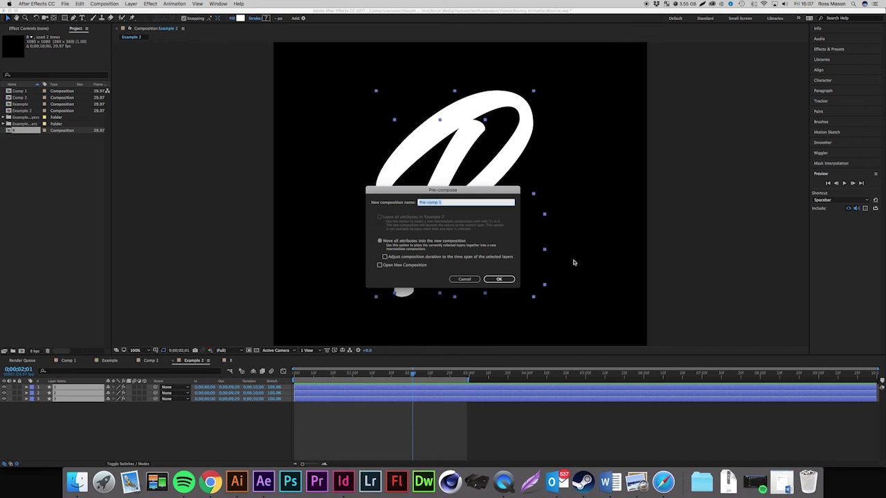
type("R")
key("Return")
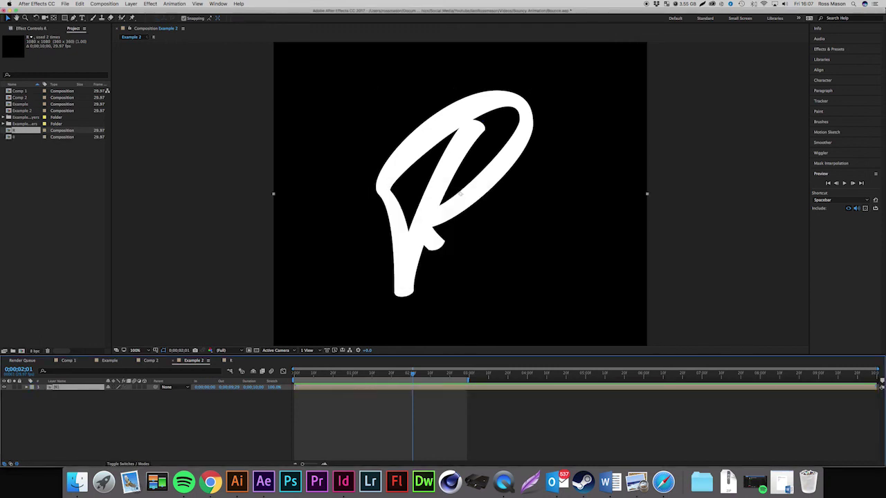
double_click(54, 389)
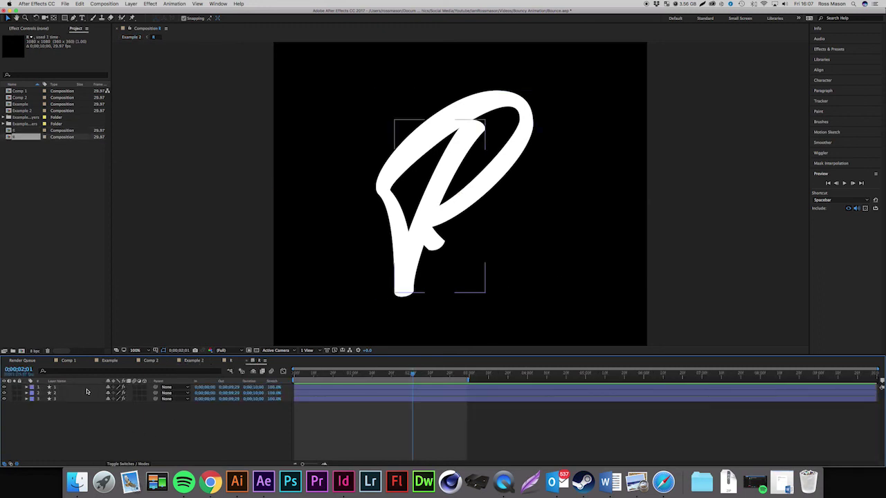
left_click(87, 391)
key("super+a")
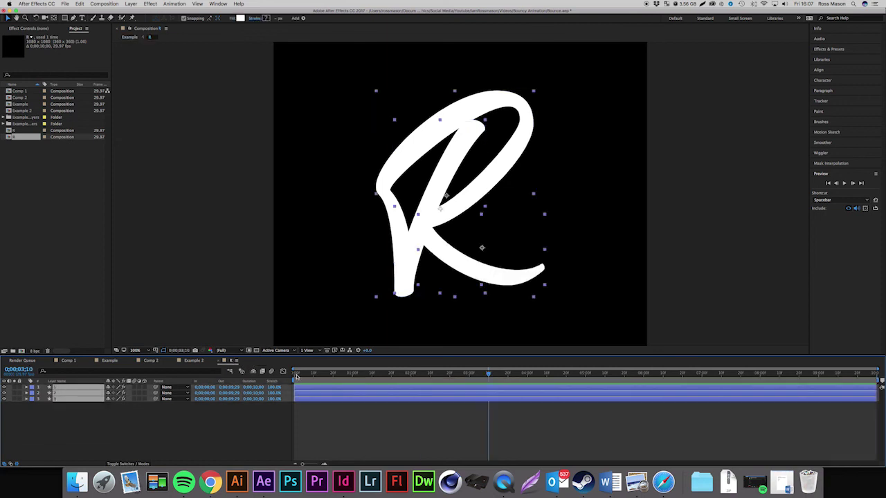
left_click(219, 363)
left_click(217, 414)
mouse_move(305, 377)
left_mouse_down()
mouse_move(296, 377)
mouse_move(447, 389)
mouse_move(466, 376)
left_mouse_up()
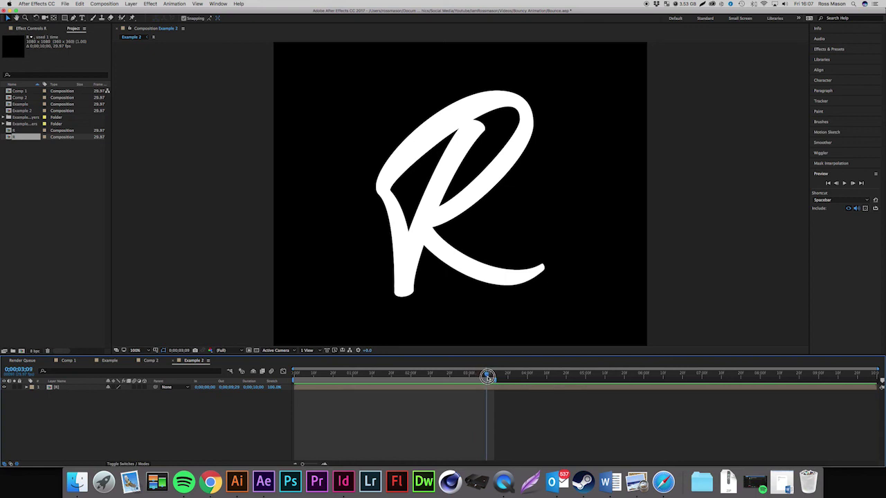
End the R layer at 0;00;03;09 and duplicate it, starting the copy at 0;00;03;10.
left_click(489, 387)
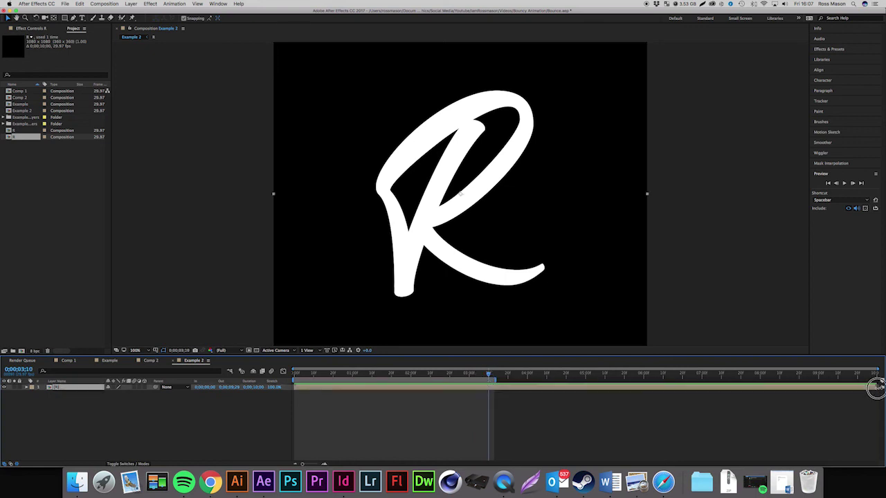
left_click(489, 409)
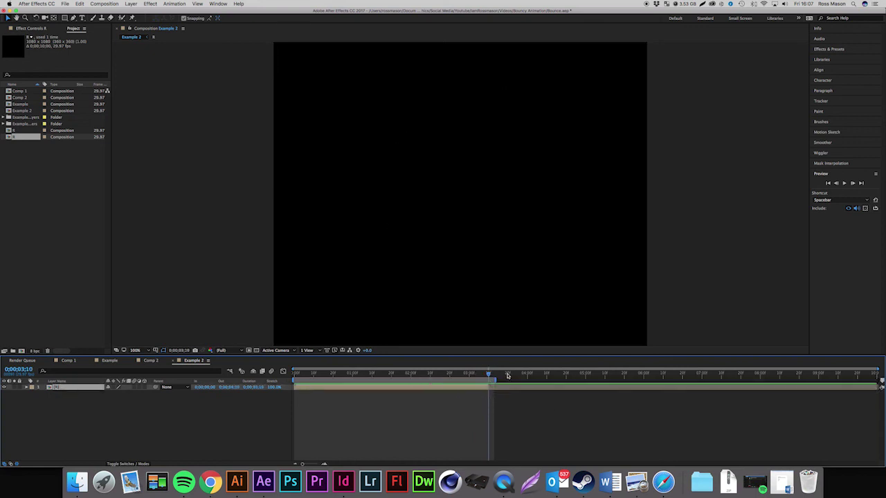
left_click_drag(494, 381, 593, 391)
key("super+shift+d")
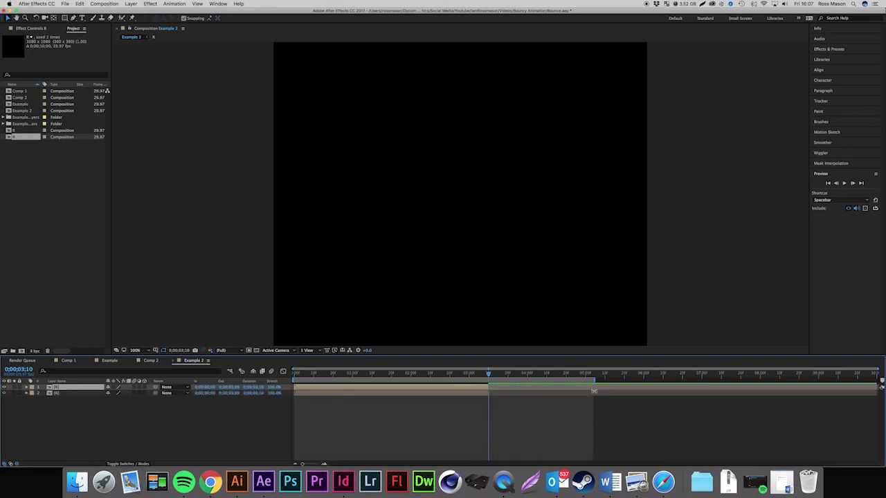
key("[")
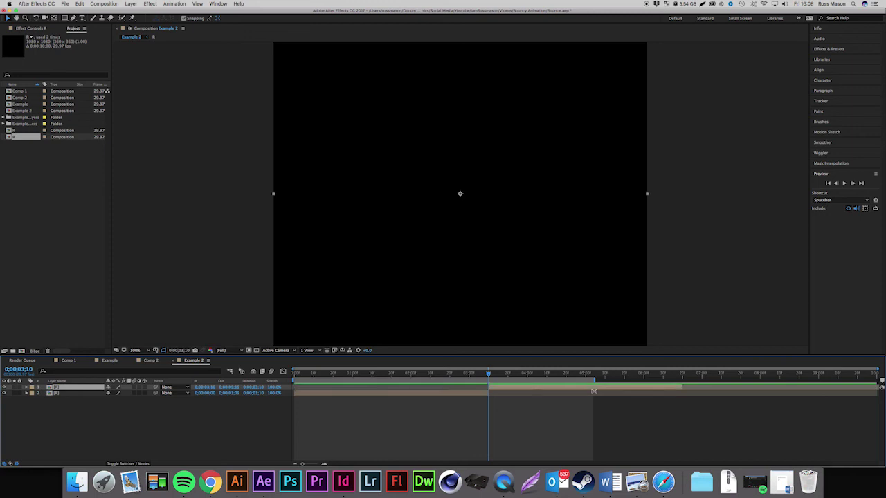
Time-reverse the copied R layer so it plays backwards at -100% stretch.
right_click(588, 391)
mouse_move(636, 402)
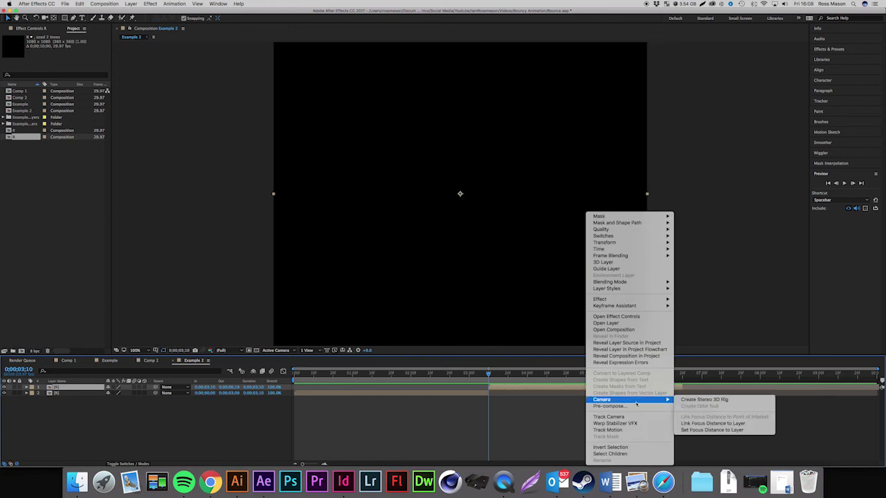
mouse_move(644, 249)
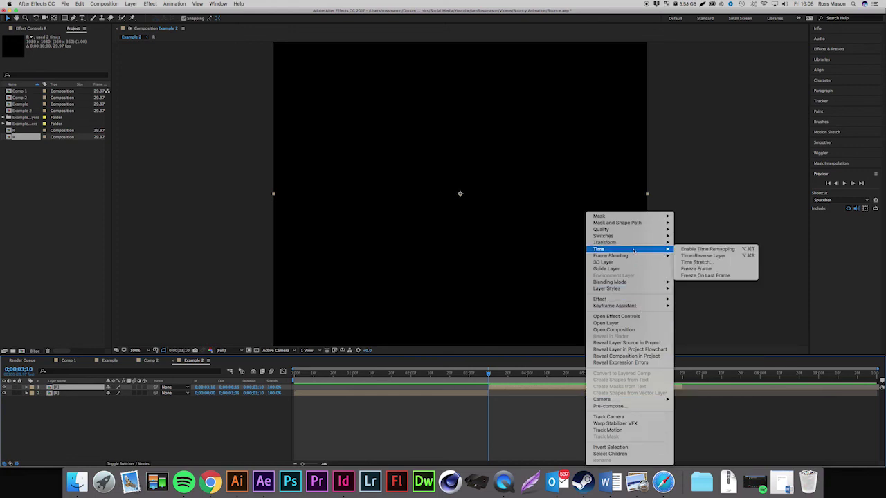
left_click(687, 255)
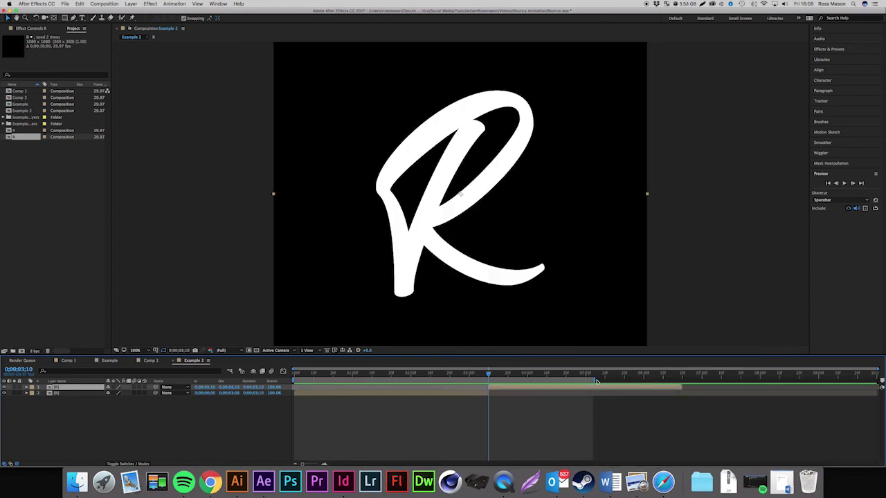
Extend the work area past the reversed copy and preview the full animation from the start.
left_click_drag(594, 381, 684, 382)
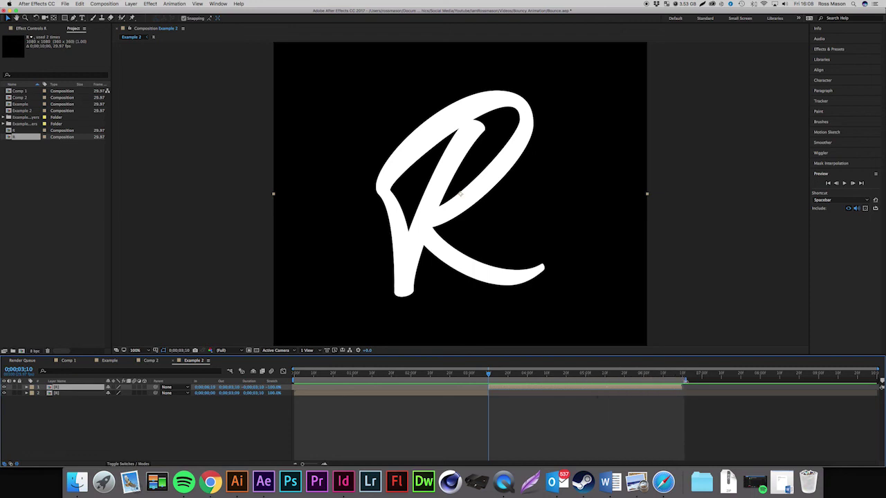
key("Home")
left_click(847, 184)
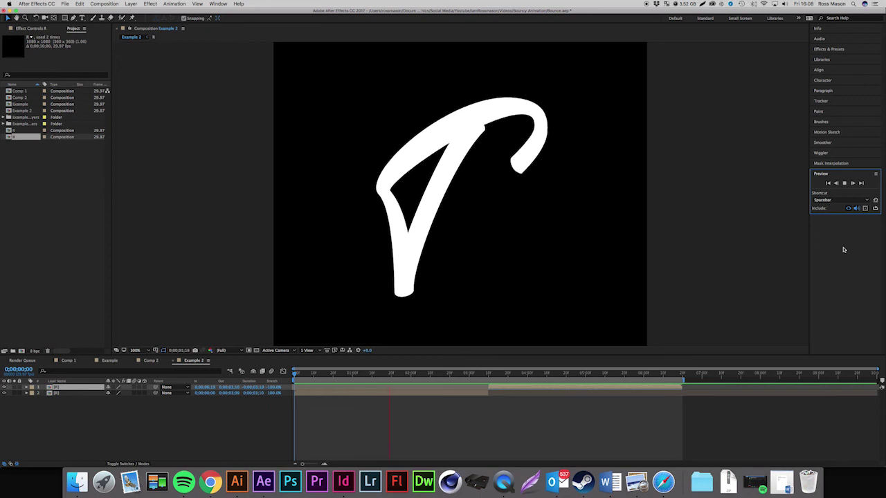